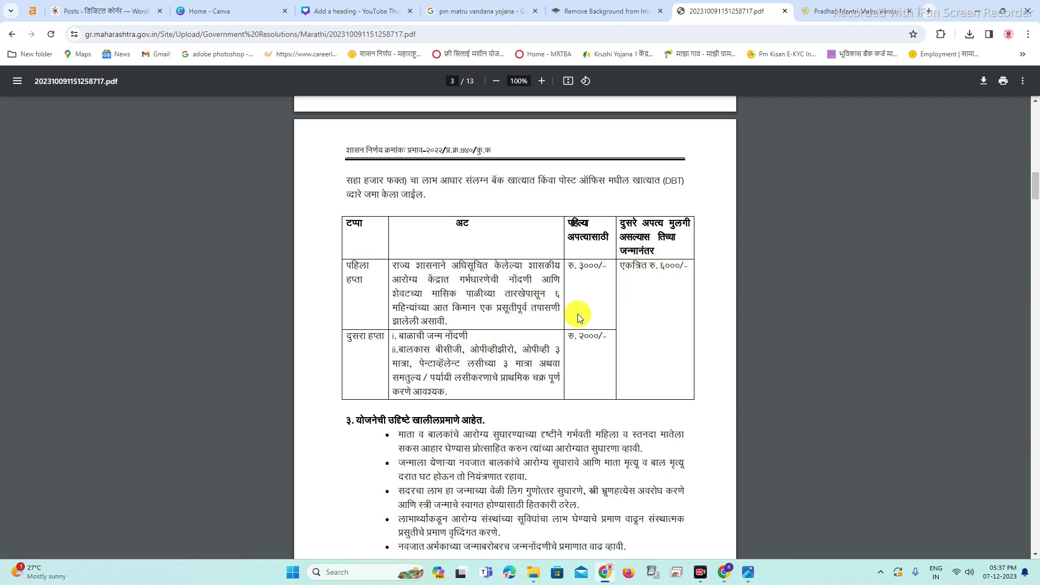
Step: Review the required-documents section on page 4 of the government resolution PDF
{"action": "scroll", "coordinate": [577, 316], "scroll_direction": "down", "scroll_amount": 12}
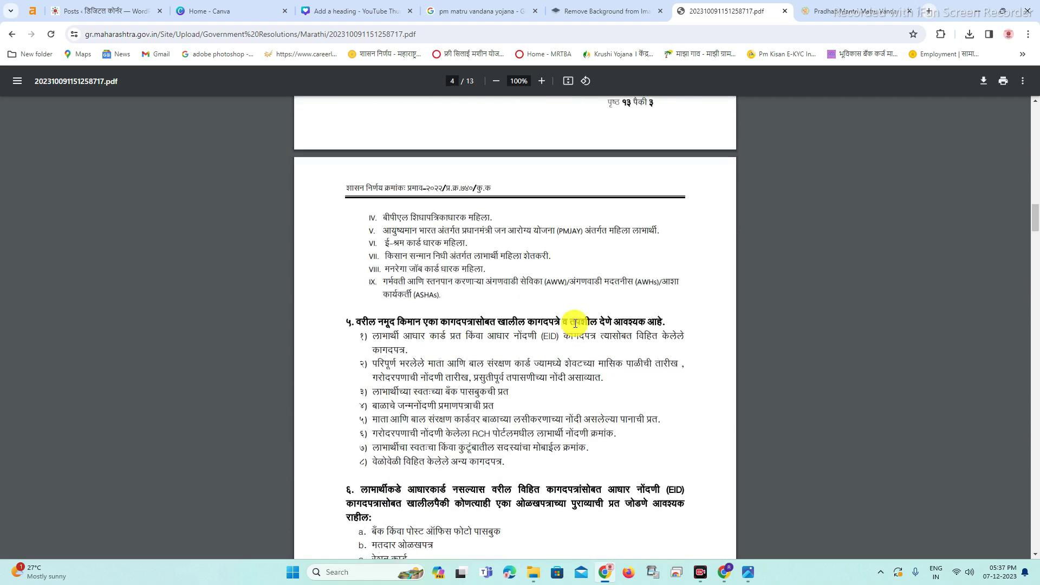
{"action": "scroll", "coordinate": [471, 373], "scroll_direction": "up", "scroll_amount": 2}
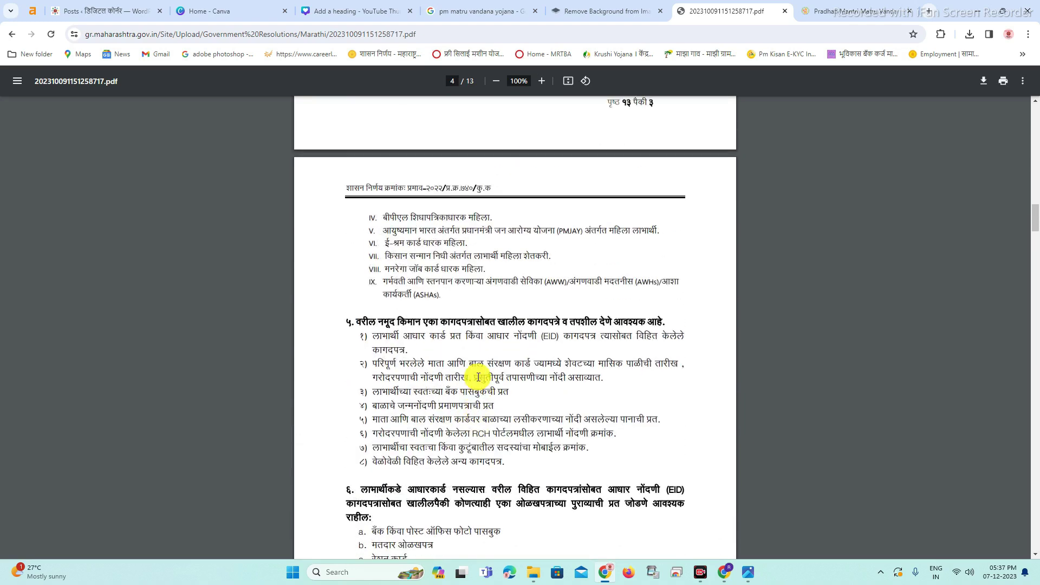
{"action": "scroll", "coordinate": [479, 378], "scroll_direction": "up", "scroll_amount": 5}
{"action": "scroll", "coordinate": [407, 379], "scroll_direction": "down", "scroll_amount": 4}
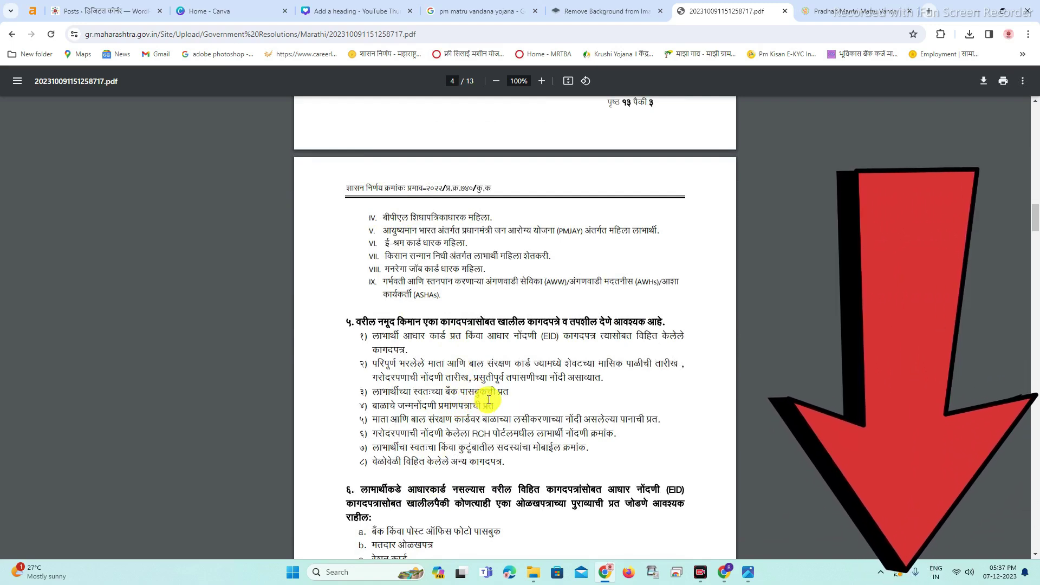
Step: Open Citizen Login on the Pradhan Mantri Matru Vandana Yojana website and verify the applicant's mobile number
{"action": "left_click", "coordinate": [821, 6]}
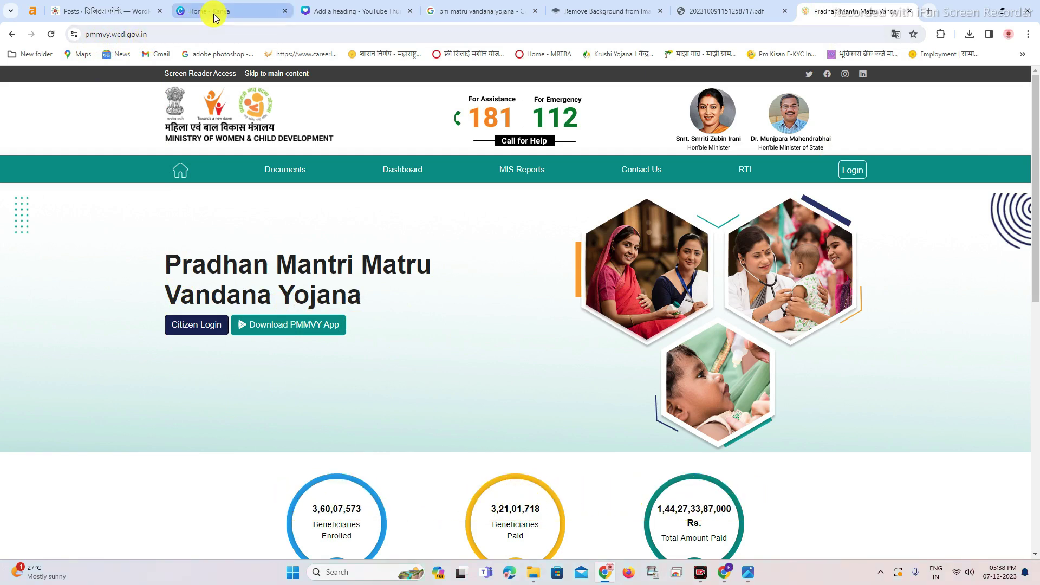
{"action": "left_click", "coordinate": [188, 329]}
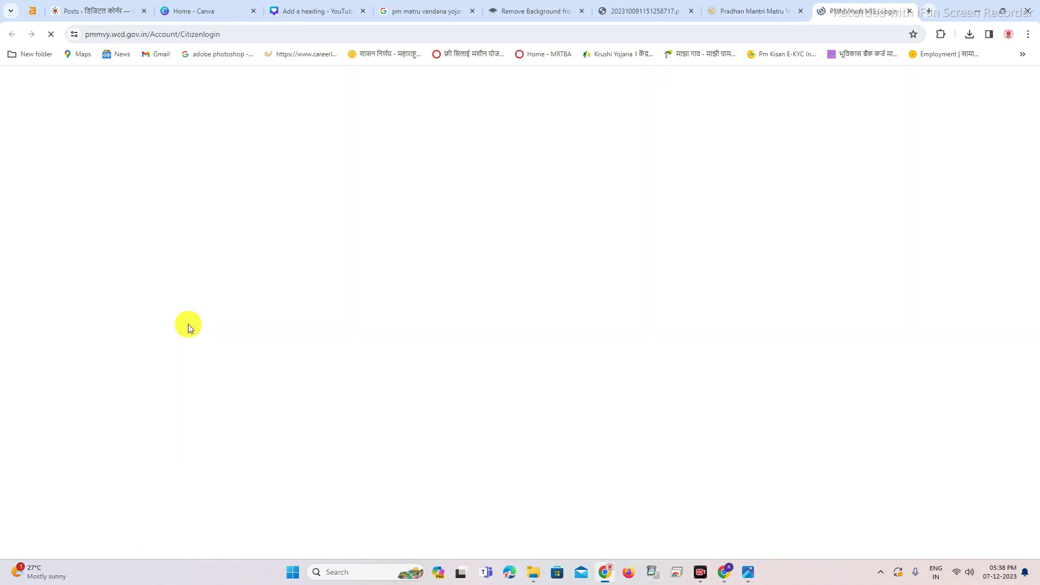
{"action": "left_click", "coordinate": [638, 302]}
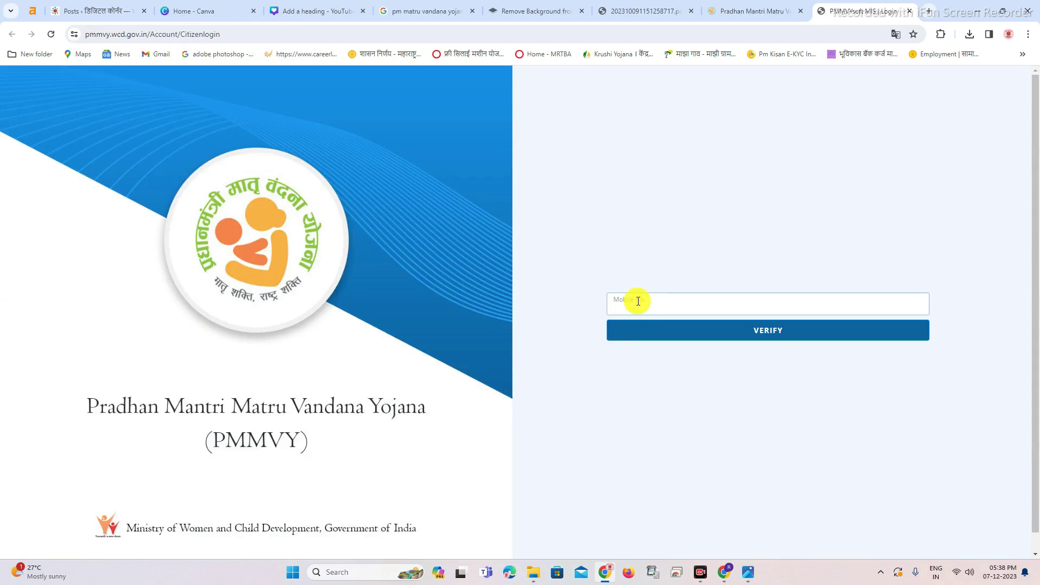
{"action": "left_click", "coordinate": [761, 336]}
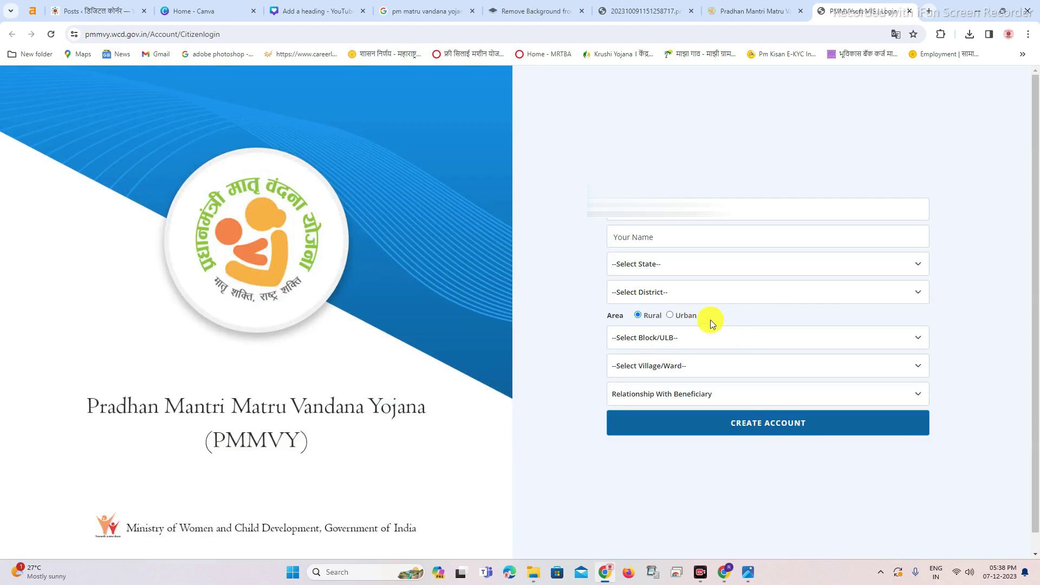
Step: Set the state to MAHARASHTRA and the district to AURANGABAD in the account creation form
{"action": "left_click", "coordinate": [655, 240]}
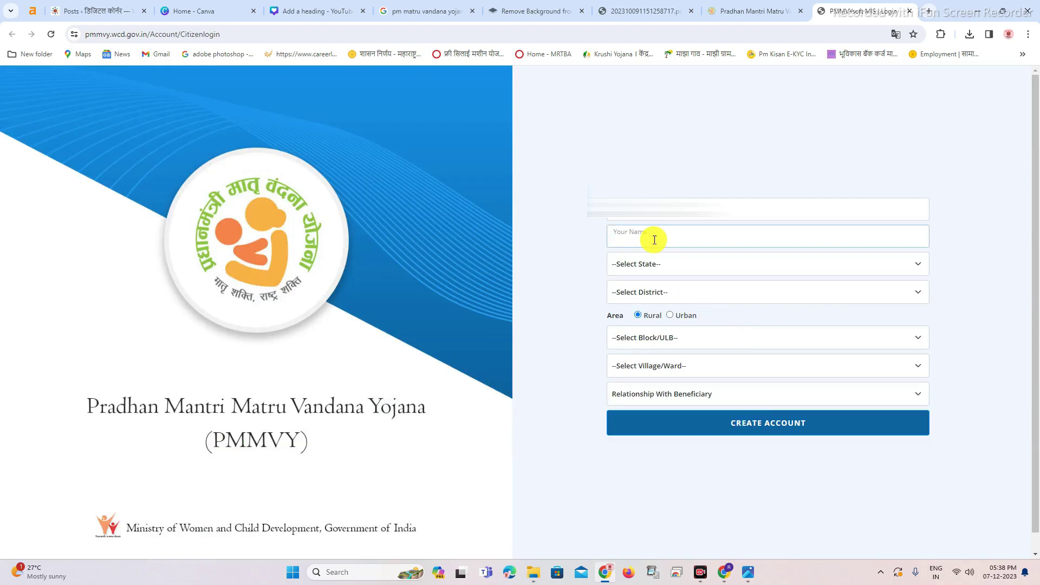
{"action": "left_click", "coordinate": [658, 264]}
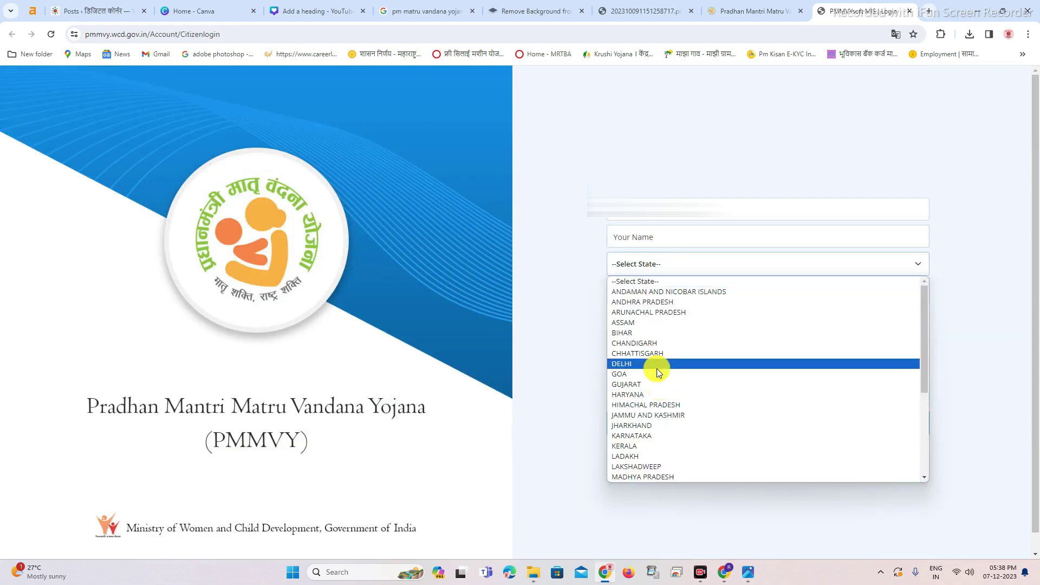
{"action": "scroll", "coordinate": [657, 368], "scroll_direction": "down", "scroll_amount": 3}
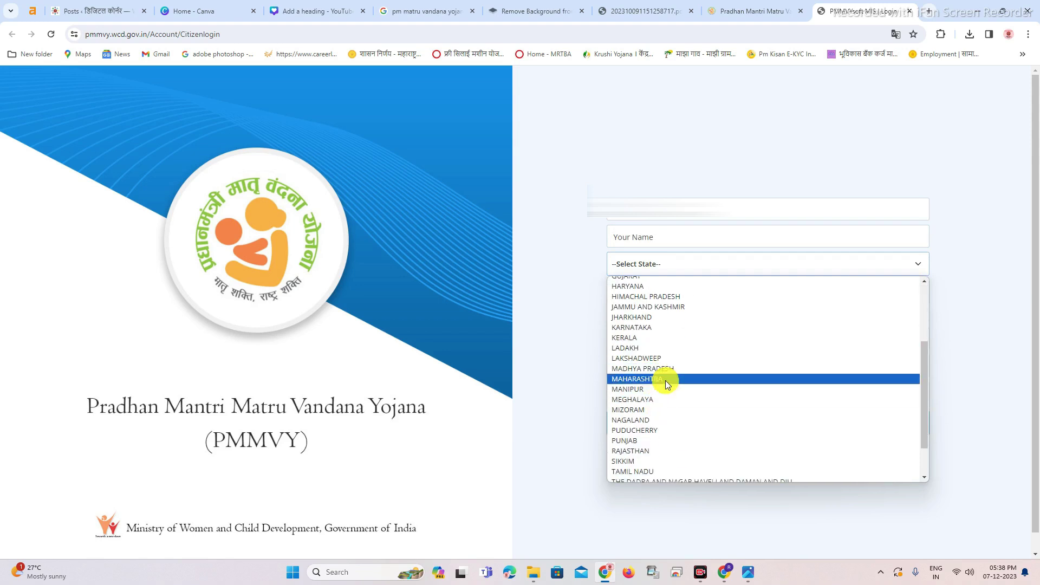
{"action": "left_click", "coordinate": [665, 381]}
{"action": "left_click", "coordinate": [662, 294]}
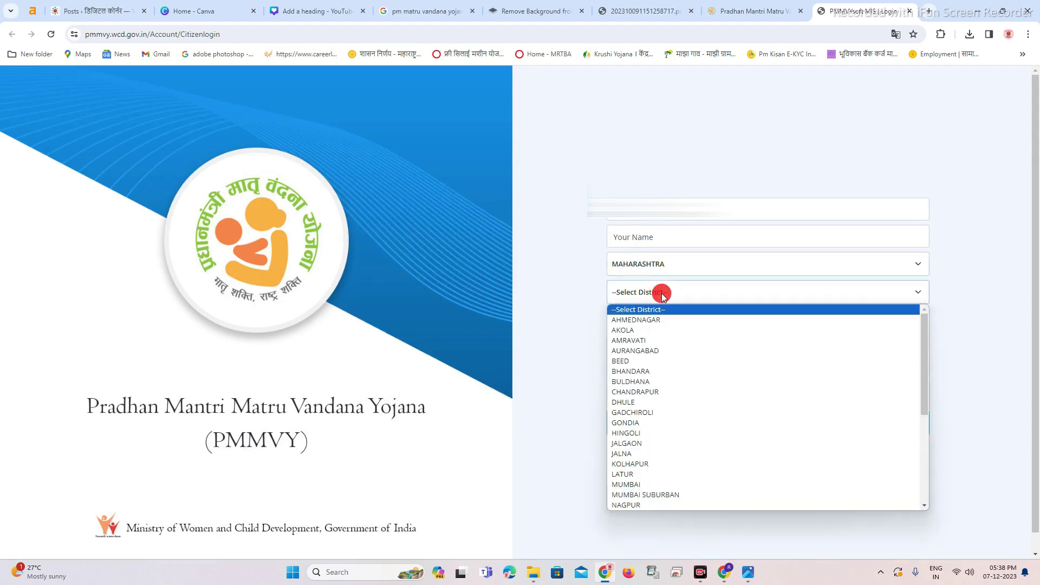
{"action": "left_click", "coordinate": [664, 292]}
{"action": "left_click", "coordinate": [663, 293]}
{"action": "left_click", "coordinate": [653, 350]}
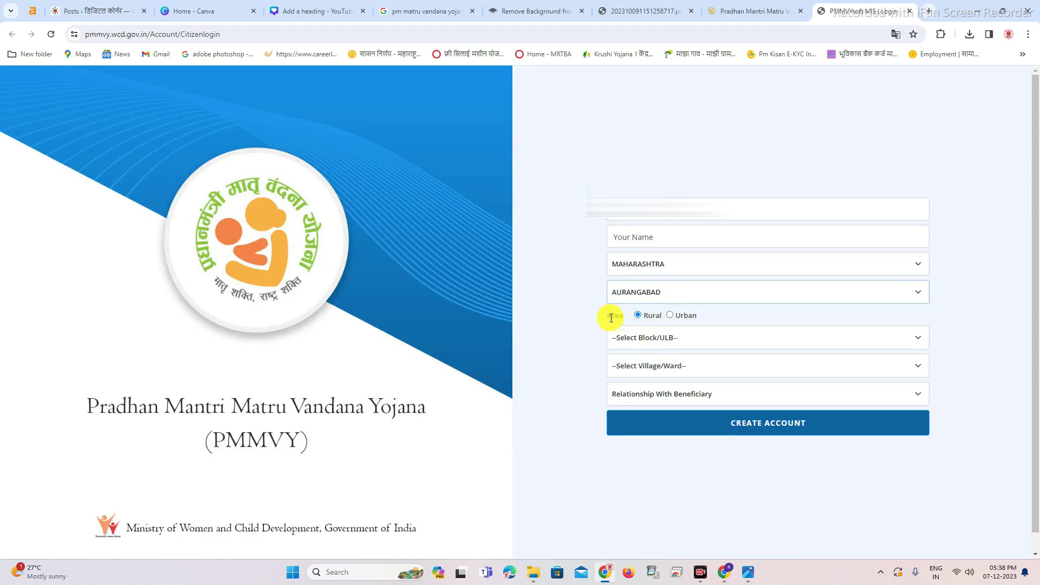
Step: Keep the area as Rural and select GANGAPUR as the block in the account form
{"action": "left_click_drag", "start_coordinate": [601, 320], "coordinate": [642, 323]}
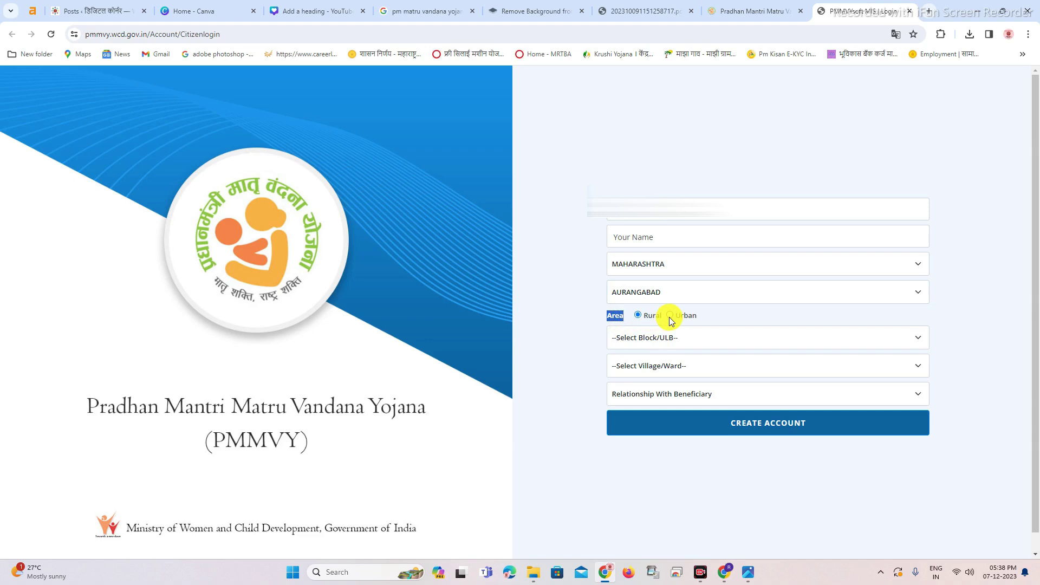
{"action": "left_click", "coordinate": [647, 324]}
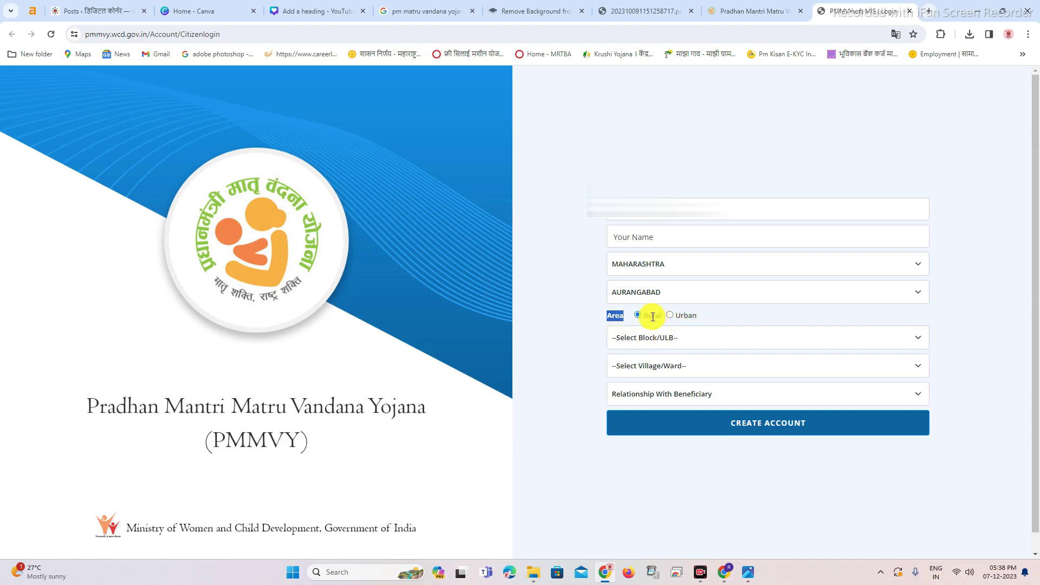
{"action": "left_click", "coordinate": [614, 317]}
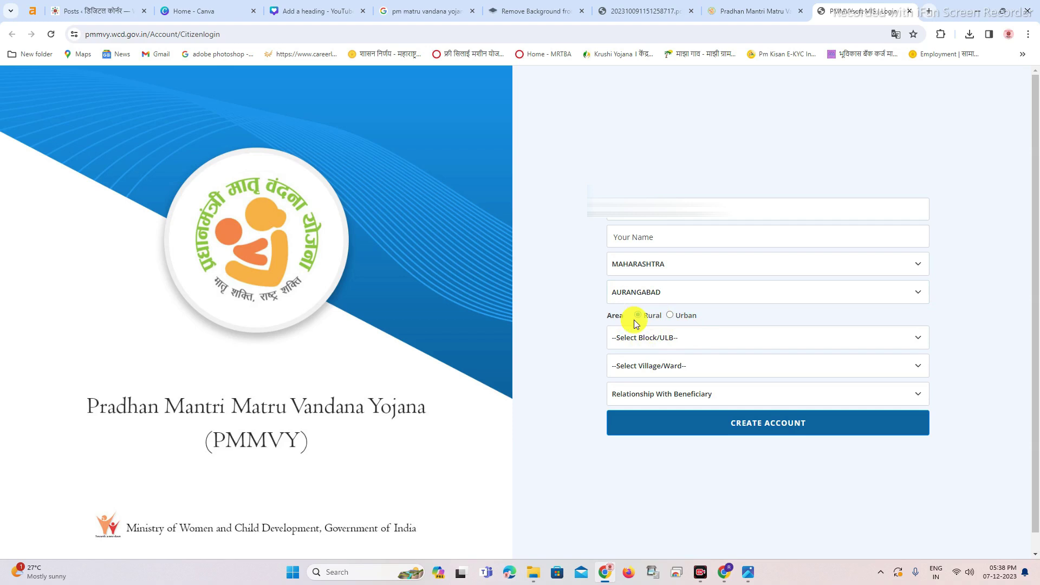
{"action": "left_click", "coordinate": [661, 335]}
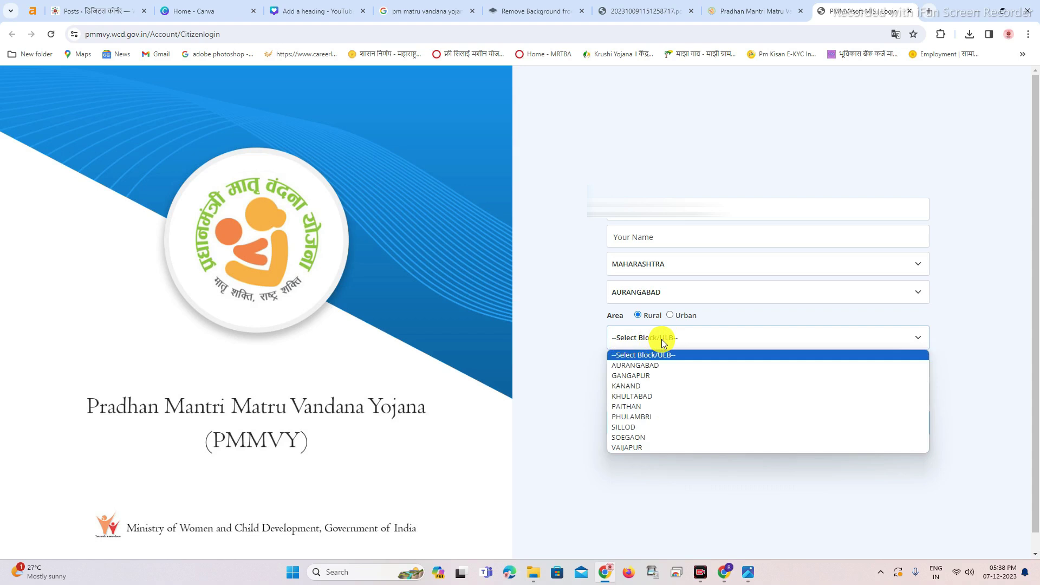
{"action": "left_click", "coordinate": [657, 375]}
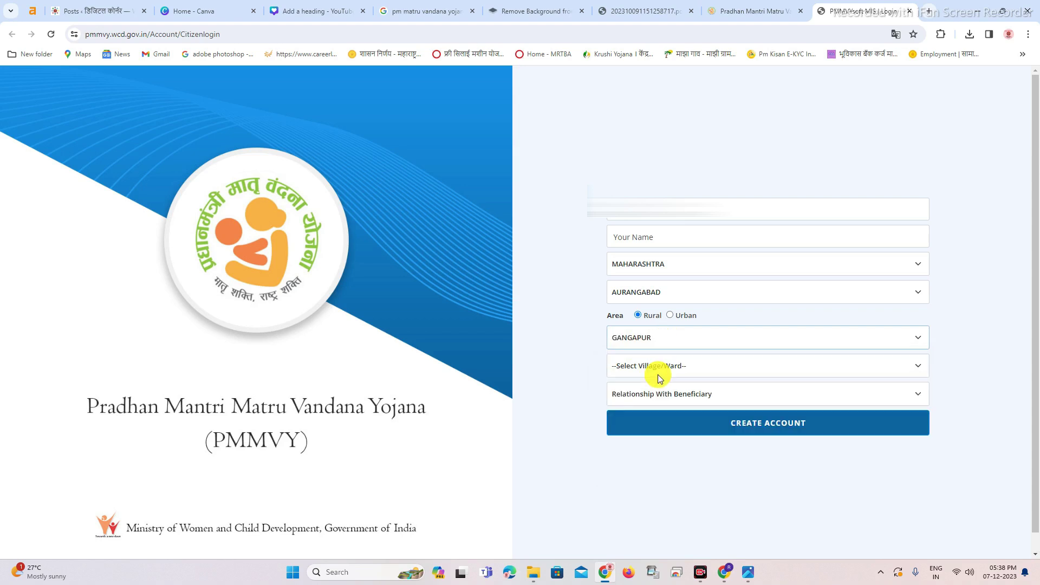
Step: Select Ranjangaon (Shenpunji) as the village/ward in the account form
{"action": "left_click", "coordinate": [649, 368]}
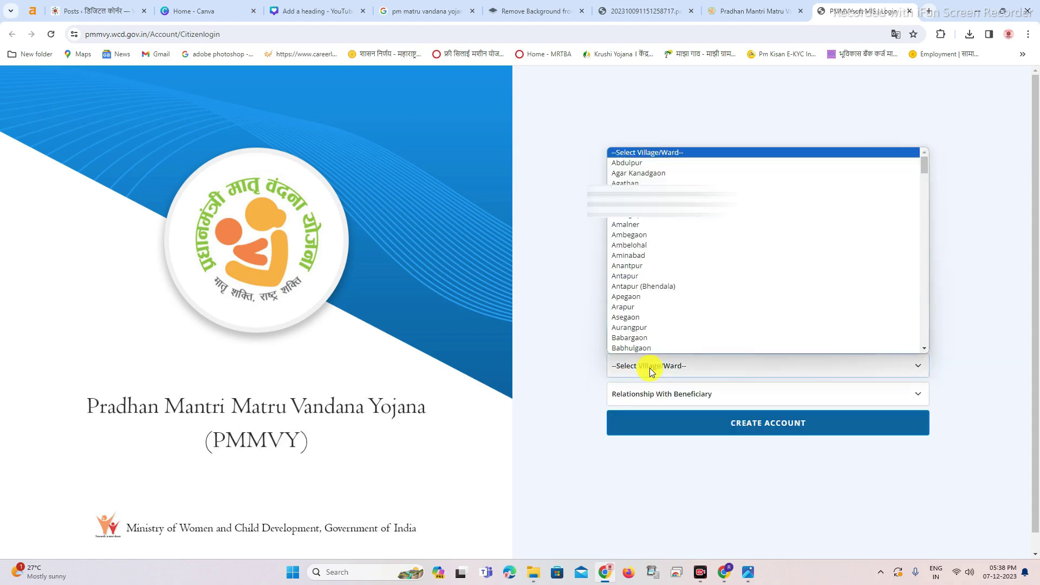
{"action": "scroll", "coordinate": [655, 274], "scroll_direction": "down", "scroll_amount": 10}
{"action": "scroll", "coordinate": [656, 285], "scroll_direction": "down", "scroll_amount": 15}
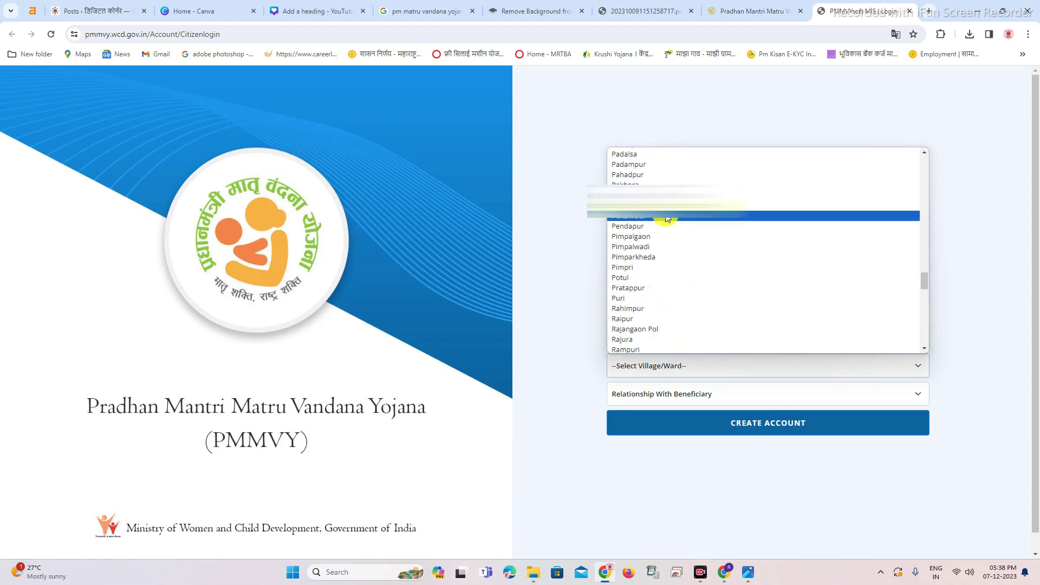
{"action": "scroll", "coordinate": [657, 260], "scroll_direction": "up", "scroll_amount": 2}
{"action": "scroll", "coordinate": [657, 252], "scroll_direction": "down", "scroll_amount": 2}
{"action": "scroll", "coordinate": [657, 254], "scroll_direction": "down", "scroll_amount": 2}
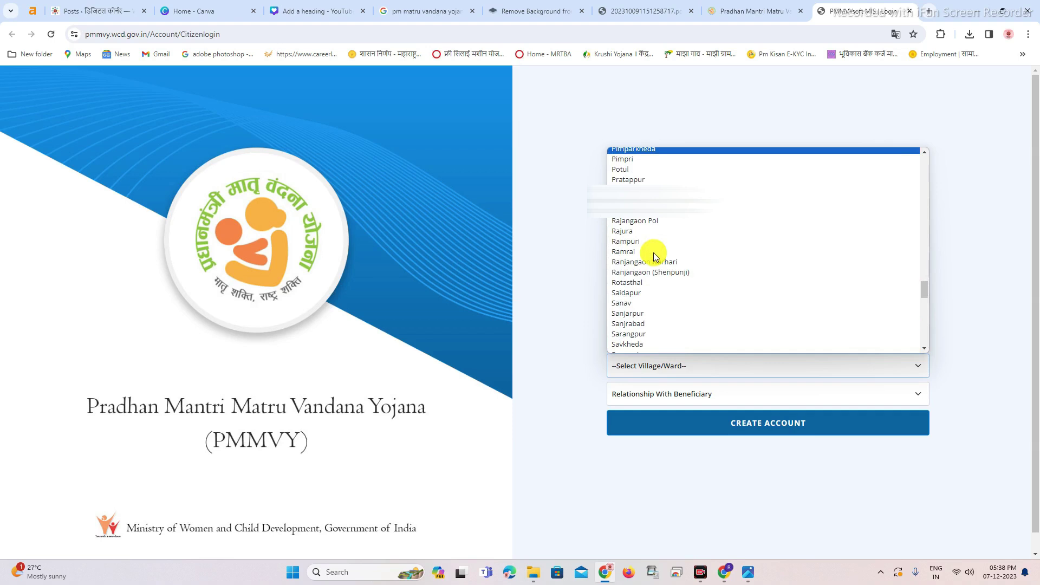
{"action": "left_click", "coordinate": [666, 272]}
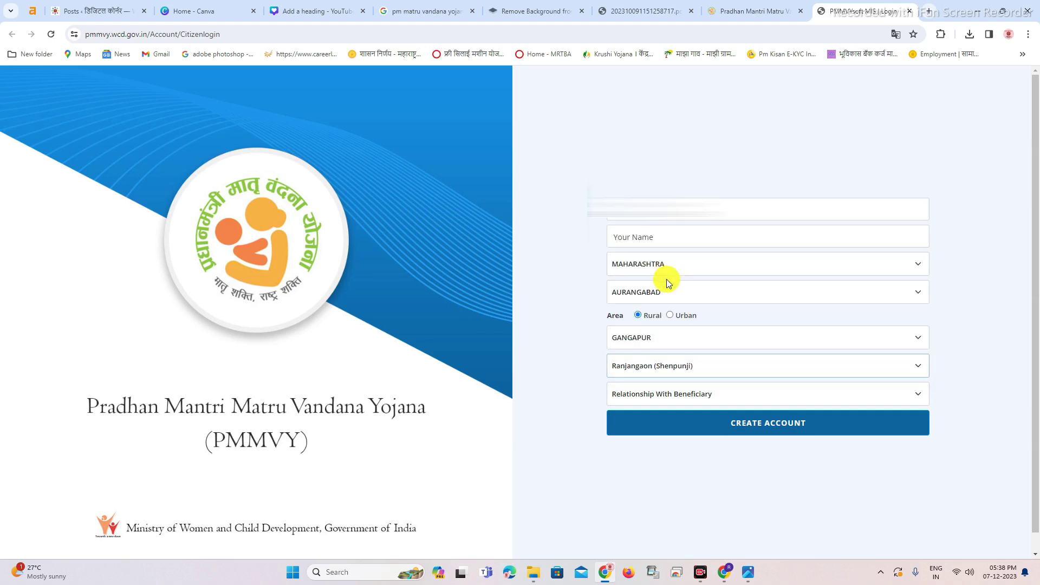
Step: Set the relationship with the beneficiary to Self and create the account
{"action": "left_click", "coordinate": [705, 399]}
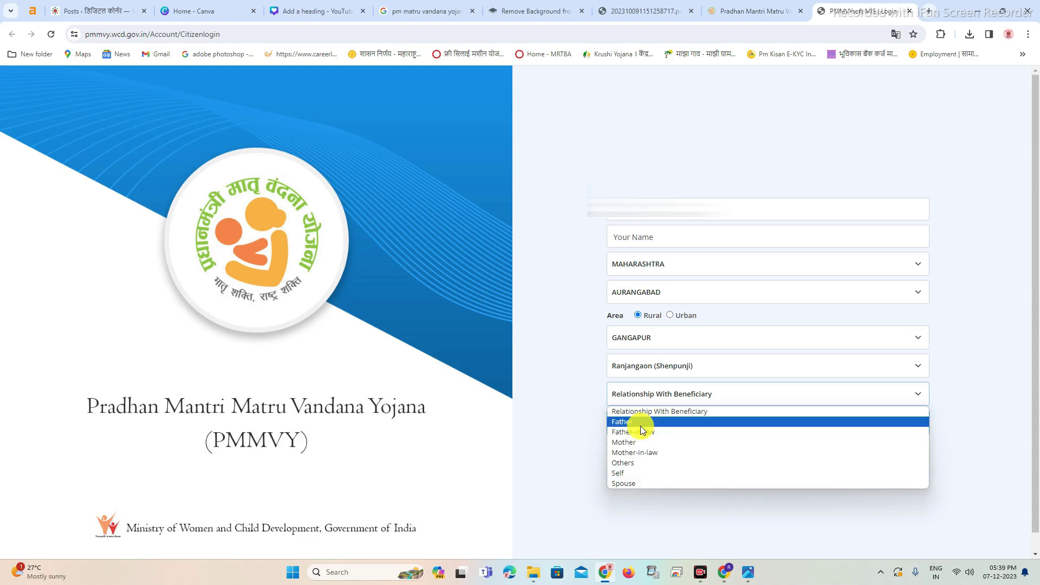
{"action": "left_click", "coordinate": [636, 473]}
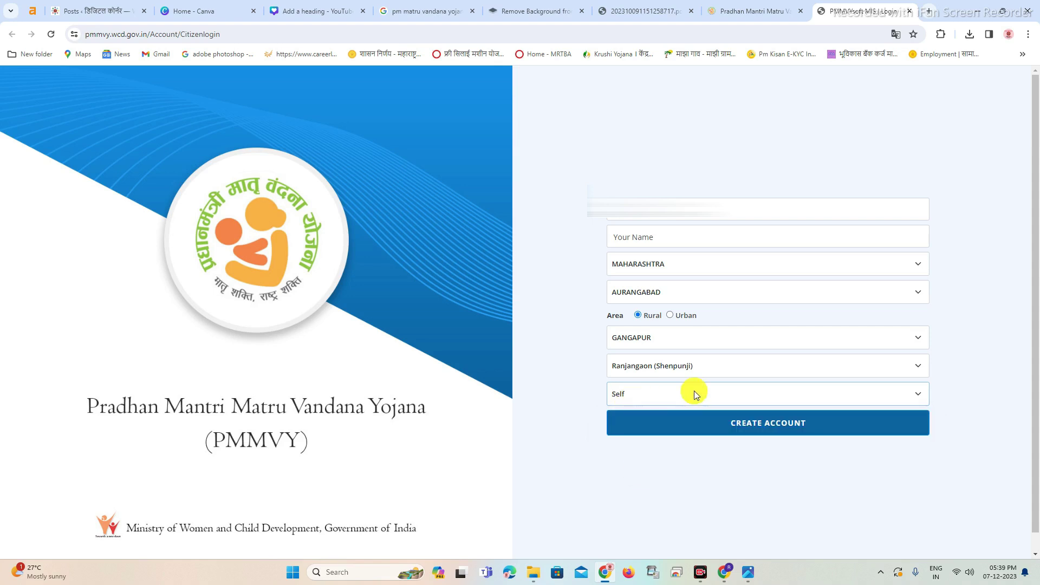
{"action": "left_click", "coordinate": [789, 424]}
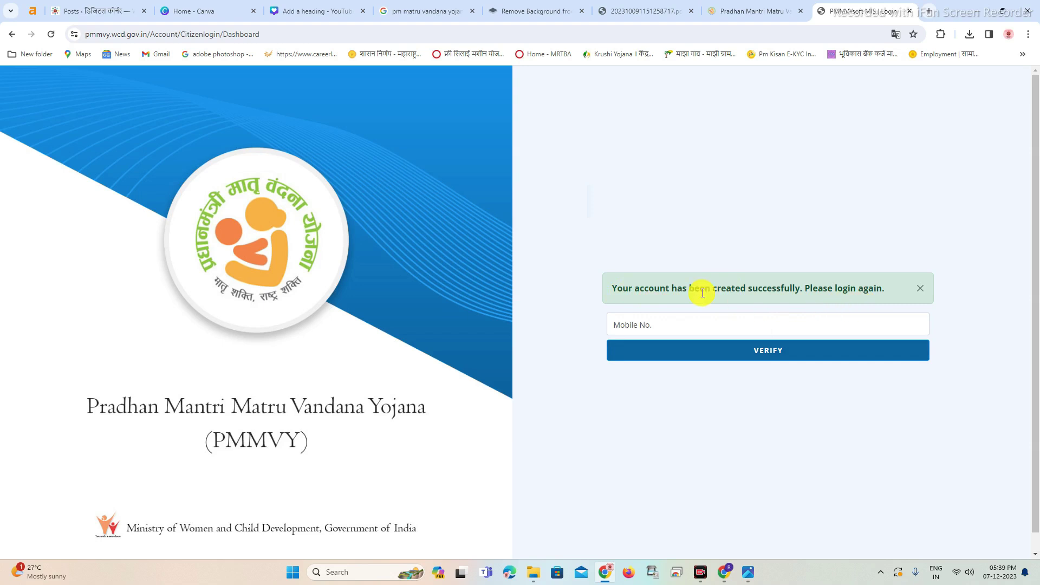
Step: Log in to the new account with the mobile number, the one-time password and the captcha text
{"action": "left_click", "coordinate": [675, 325]}
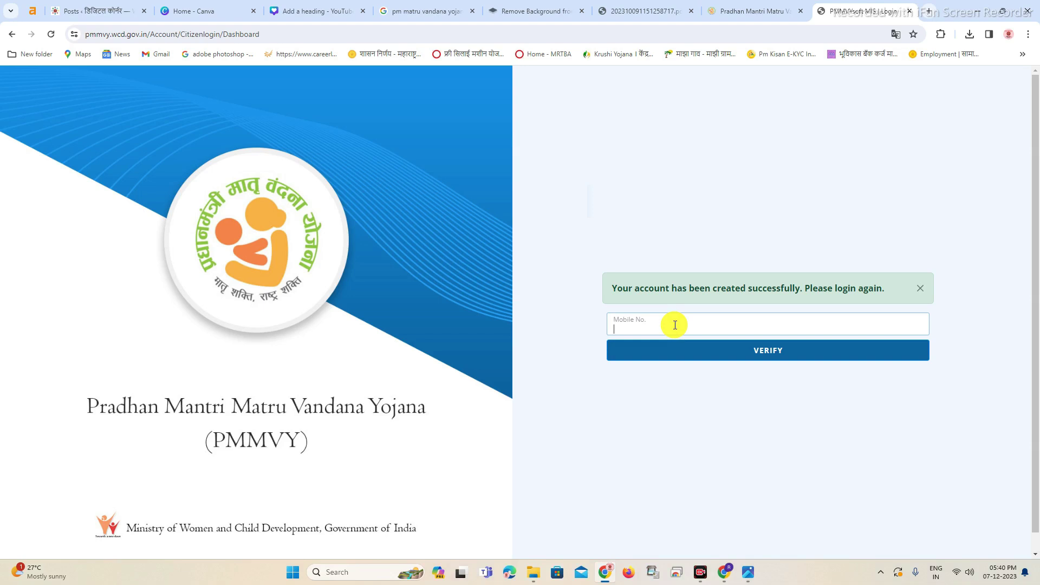
{"action": "left_click", "coordinate": [735, 358]}
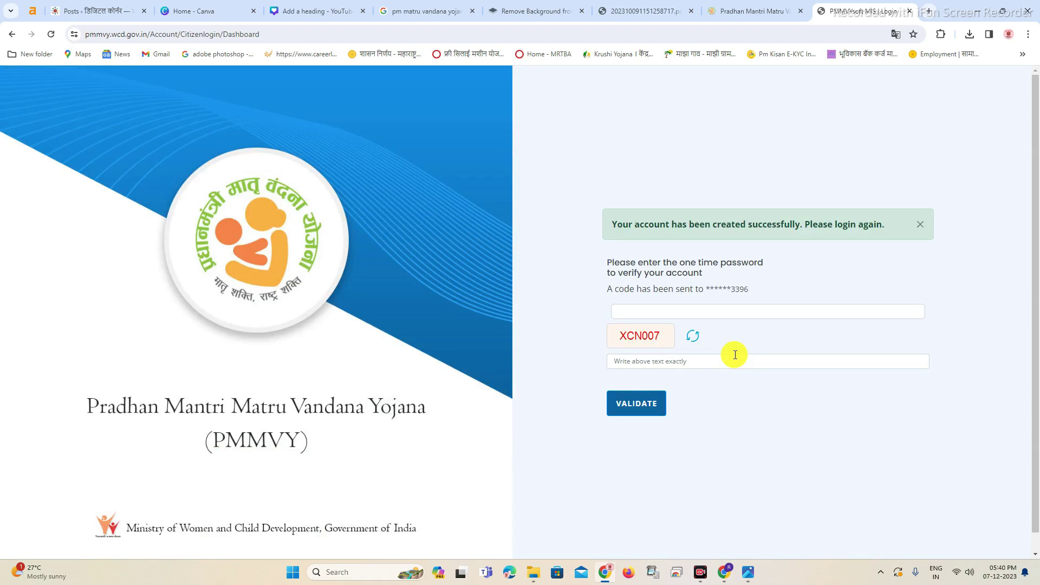
{"action": "left_click", "coordinate": [734, 311]}
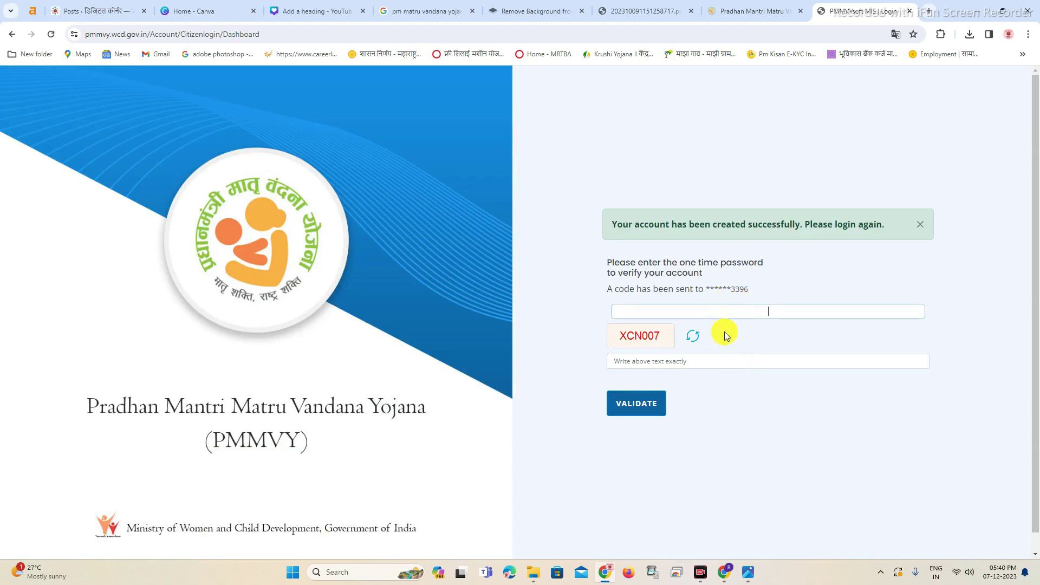
{"action": "left_click", "coordinate": [657, 365]}
{"action": "left_click", "coordinate": [632, 418]}
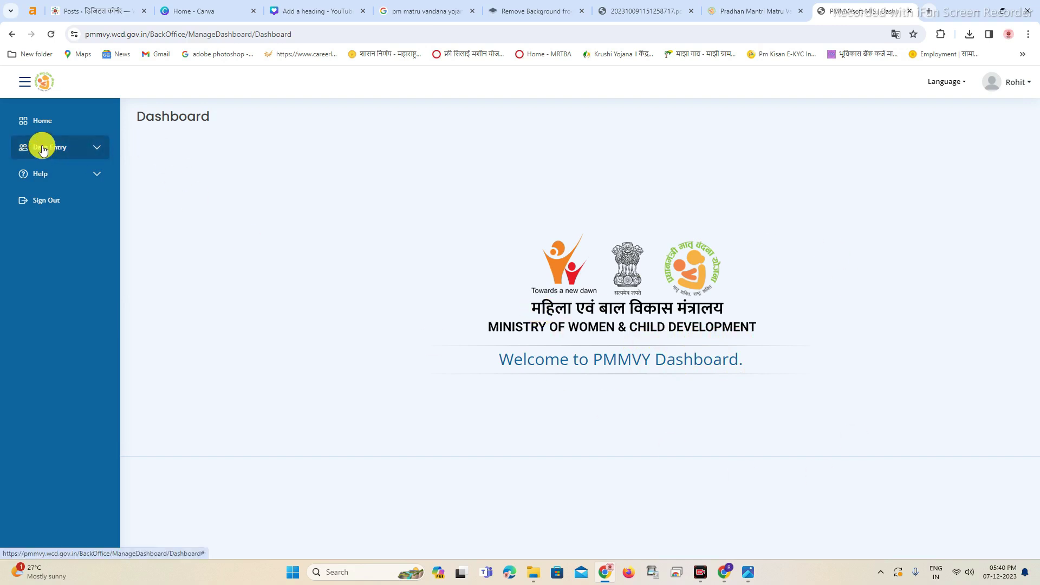
Step: Open the Beneficiary Registration form under Data Entry and look through all its sections
{"action": "left_click", "coordinate": [96, 146]}
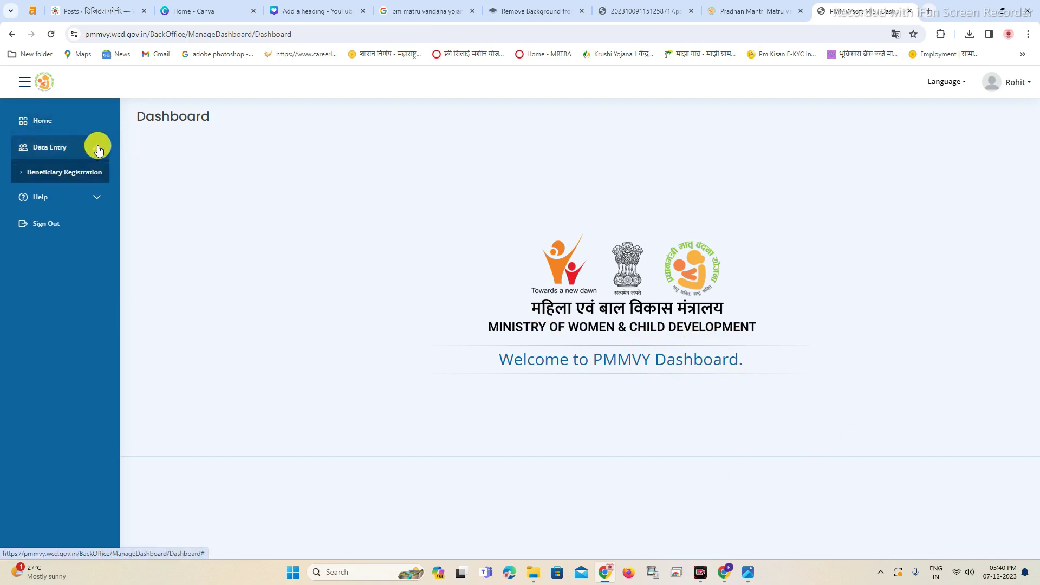
{"action": "left_click", "coordinate": [79, 174]}
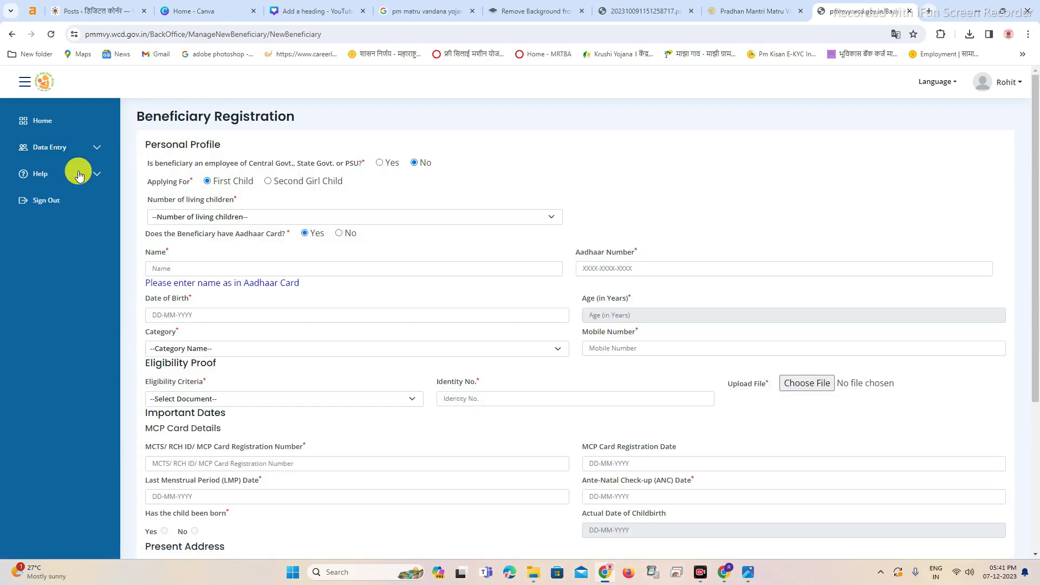
{"action": "scroll", "coordinate": [406, 347], "scroll_direction": "down", "scroll_amount": 5}
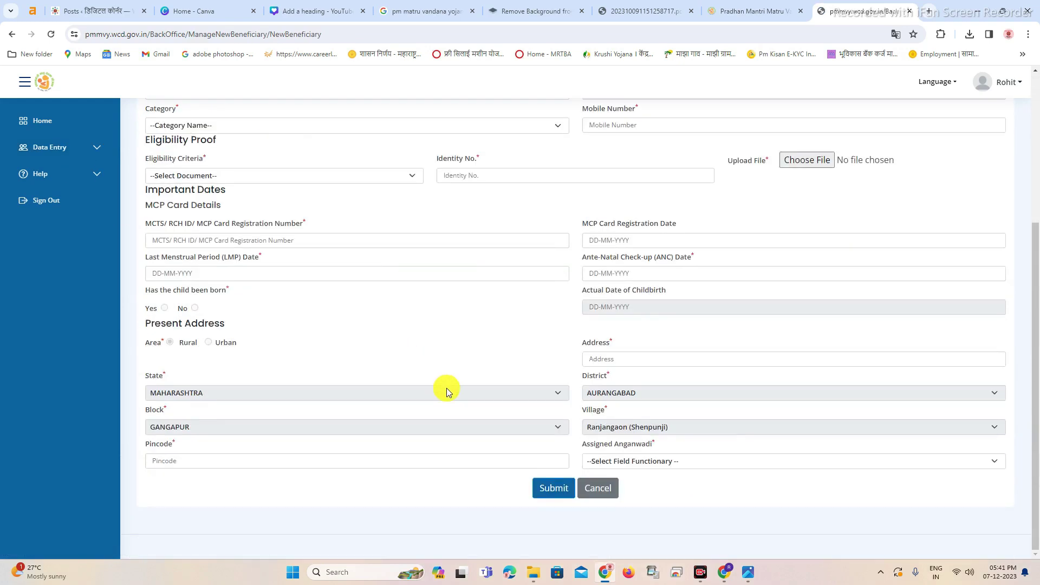
{"action": "scroll", "coordinate": [441, 392], "scroll_direction": "up", "scroll_amount": 5}
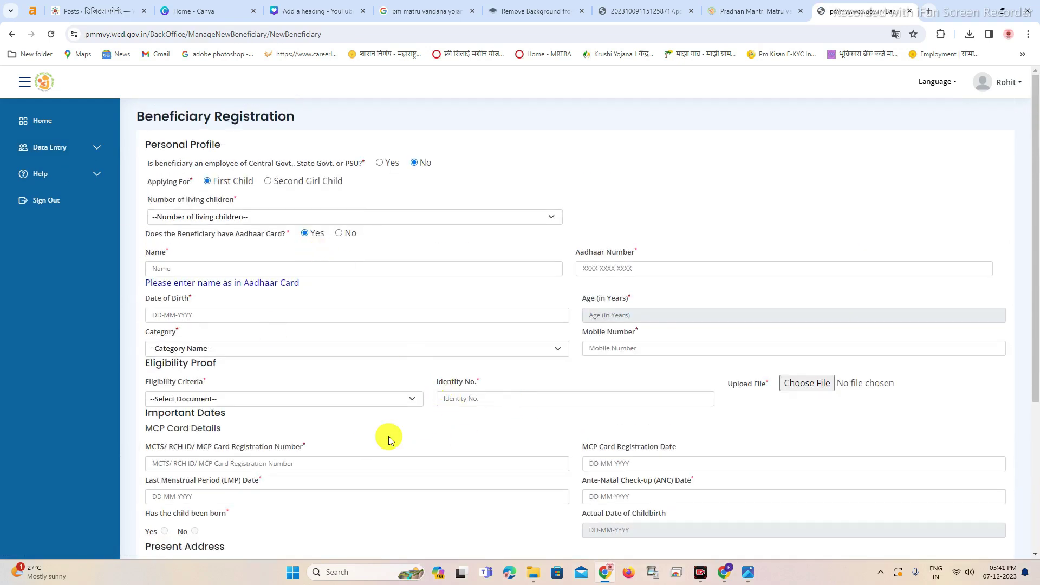
{"action": "scroll", "coordinate": [388, 435], "scroll_direction": "down", "scroll_amount": 4}
{"action": "scroll", "coordinate": [351, 455], "scroll_direction": "up", "scroll_amount": 4}
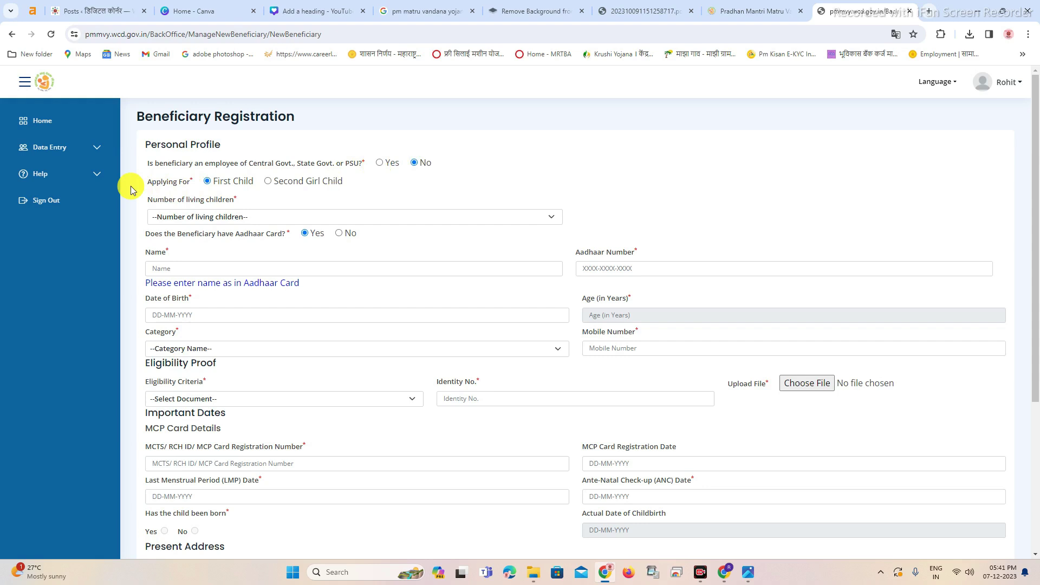
Step: Set Applying For to Second Girl Child in the beneficiary's personal profile
{"action": "left_click", "coordinate": [209, 182]}
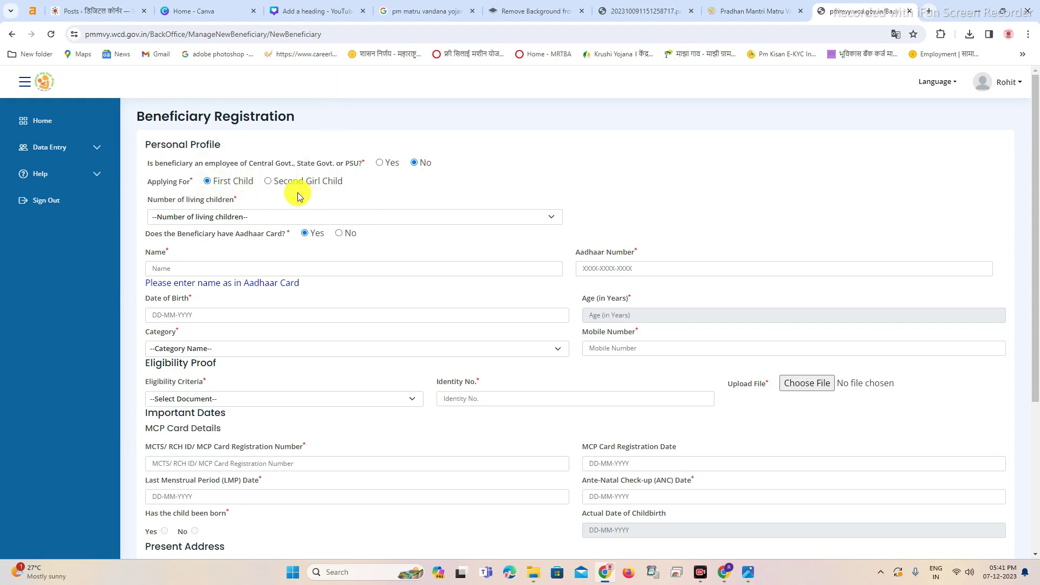
{"action": "left_click", "coordinate": [267, 183]}
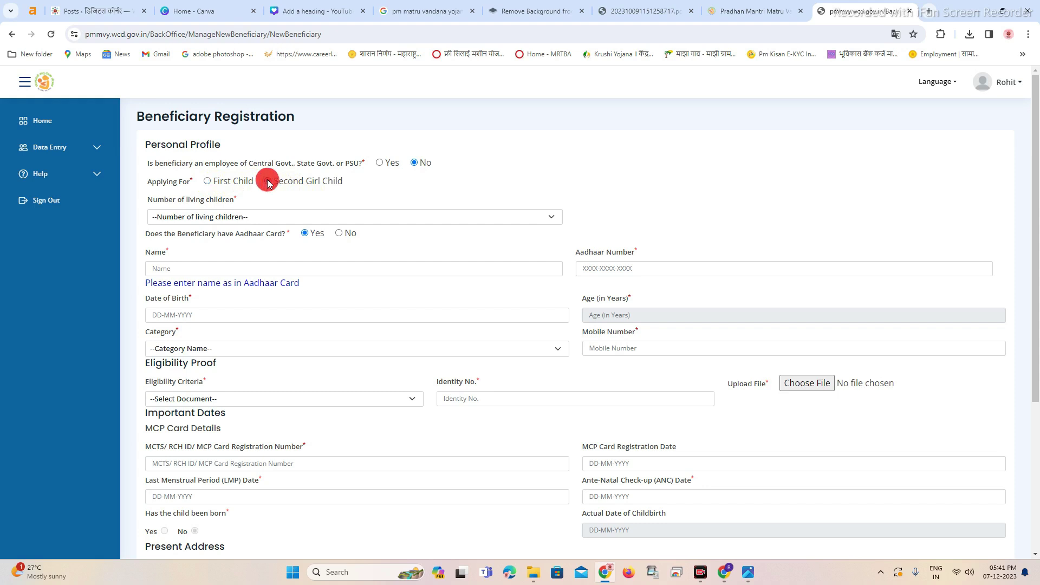
Step: Set Applying For to First Child and the number of living children to 1 in the personal profile
{"action": "left_click", "coordinate": [209, 182]}
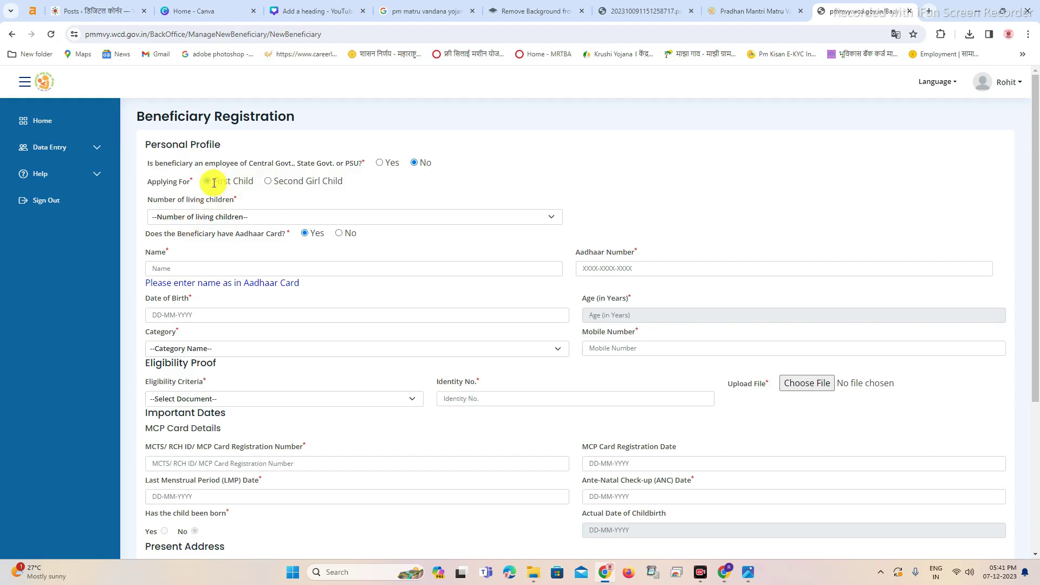
{"action": "left_click", "coordinate": [215, 218]}
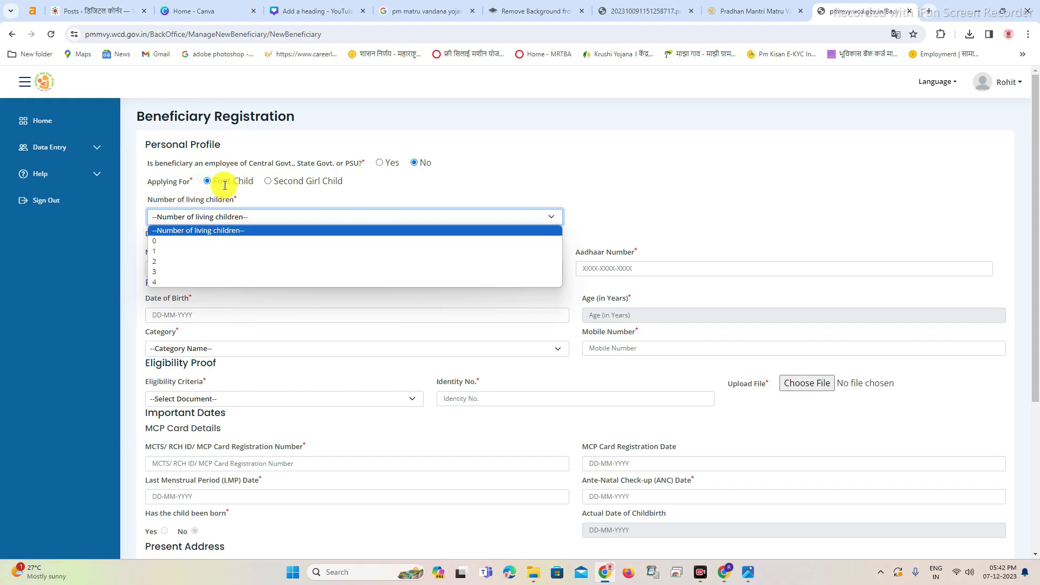
{"action": "left_click", "coordinate": [167, 252]}
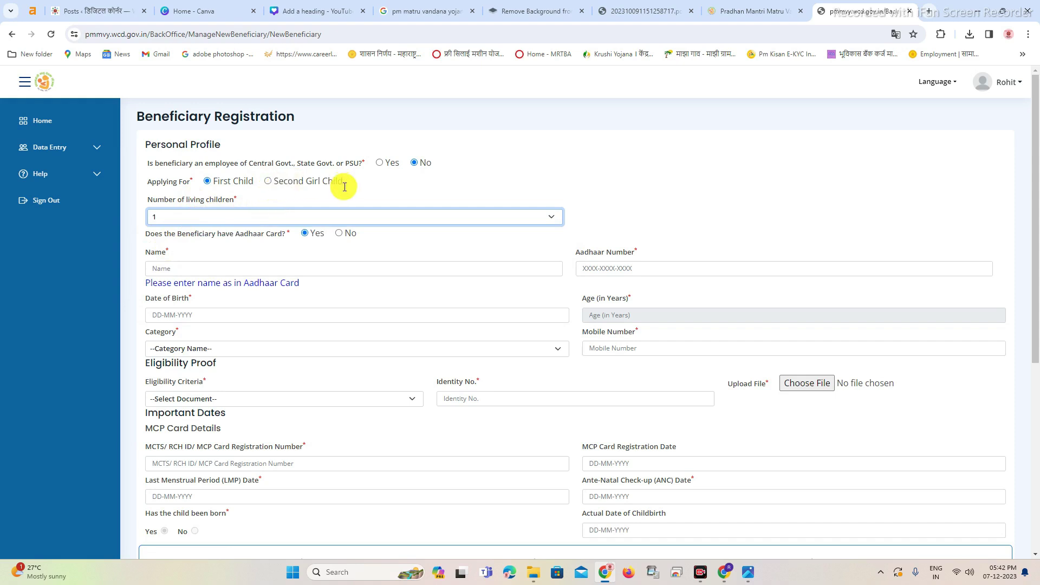
{"action": "left_click", "coordinate": [205, 216]}
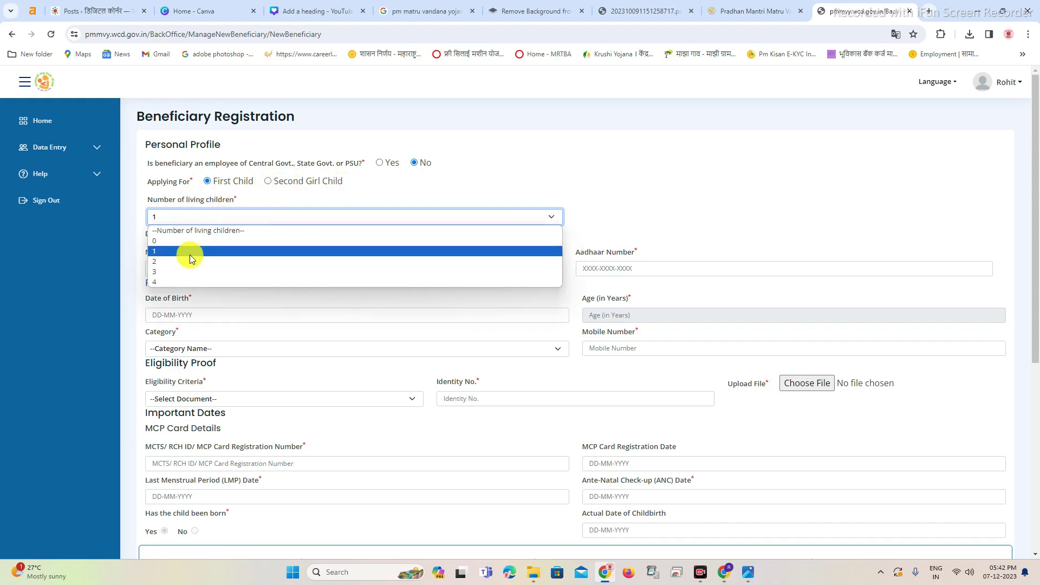
{"action": "left_click", "coordinate": [185, 218]}
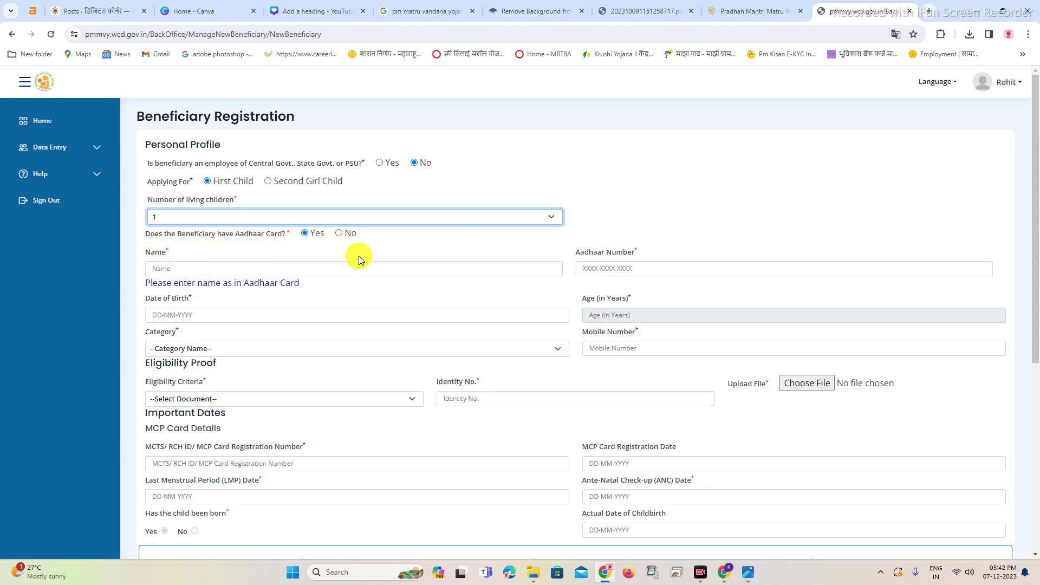
Step: Go through the name, Aadhaar number, date of birth, age and mobile number fields, and set the Category to SC
{"action": "left_click", "coordinate": [173, 272]}
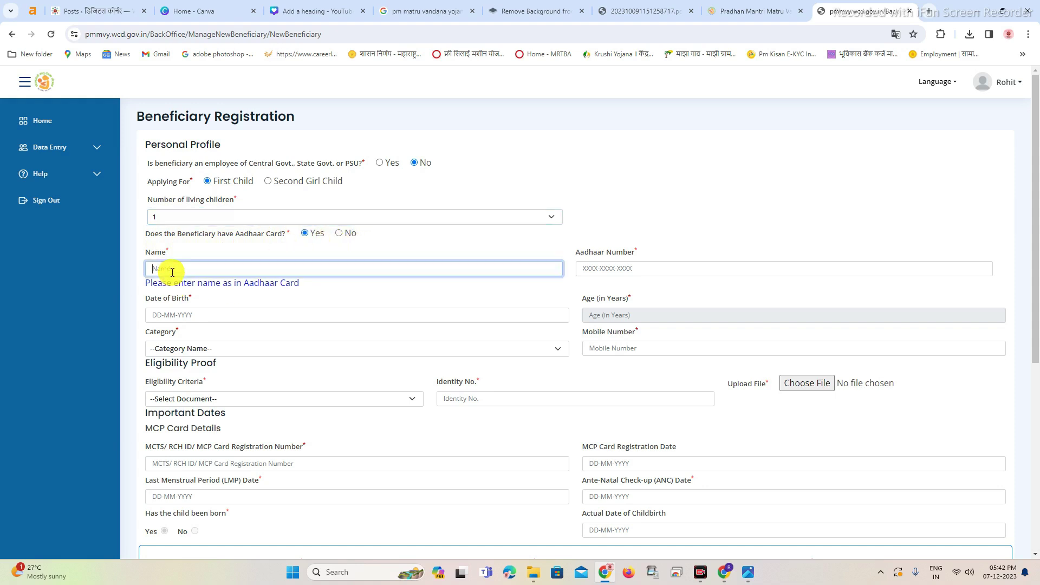
{"action": "left_click", "coordinate": [596, 270]}
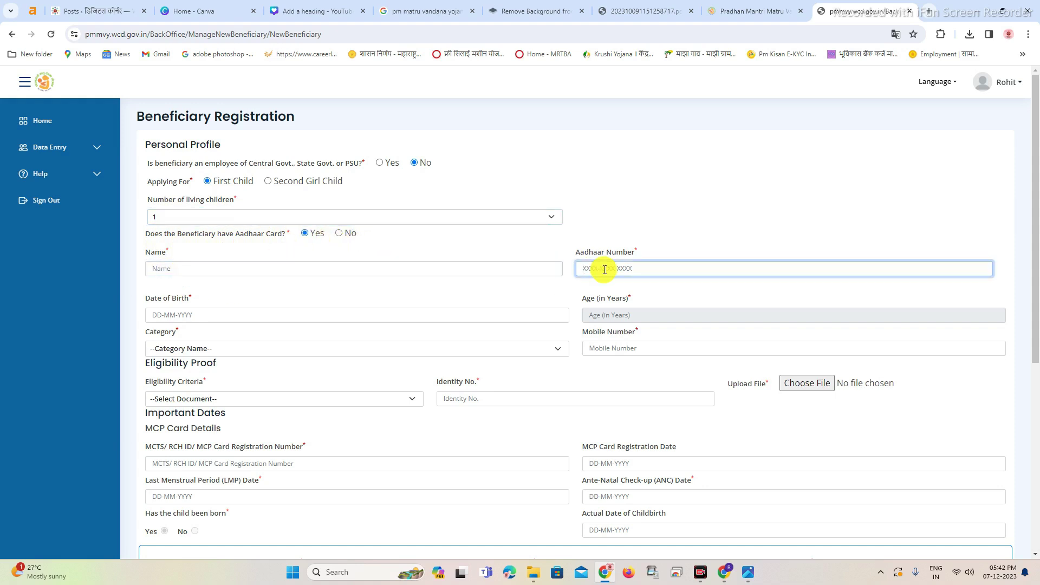
{"action": "left_click", "coordinate": [186, 315]}
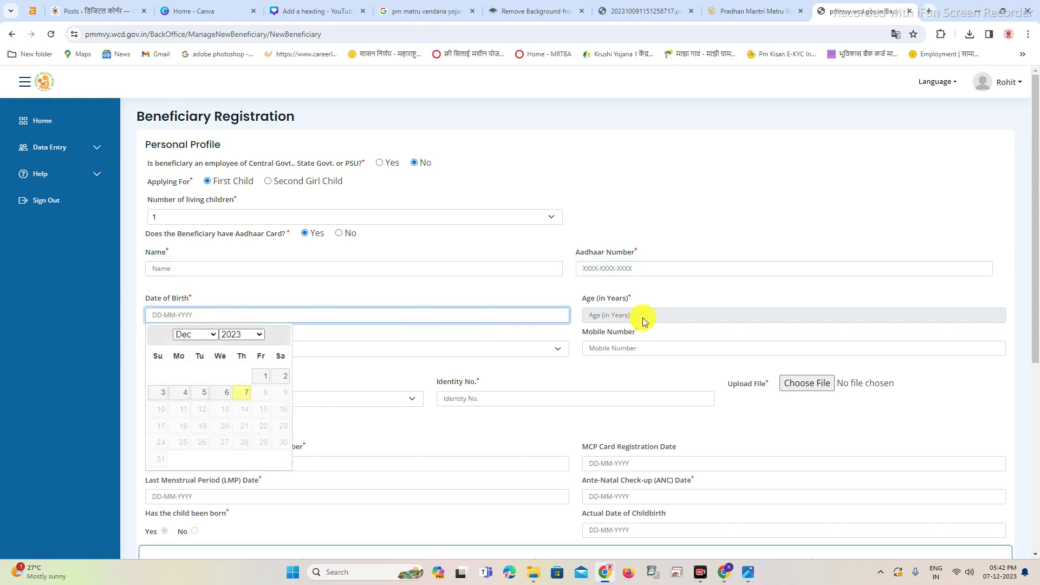
{"action": "left_click", "coordinate": [614, 320]}
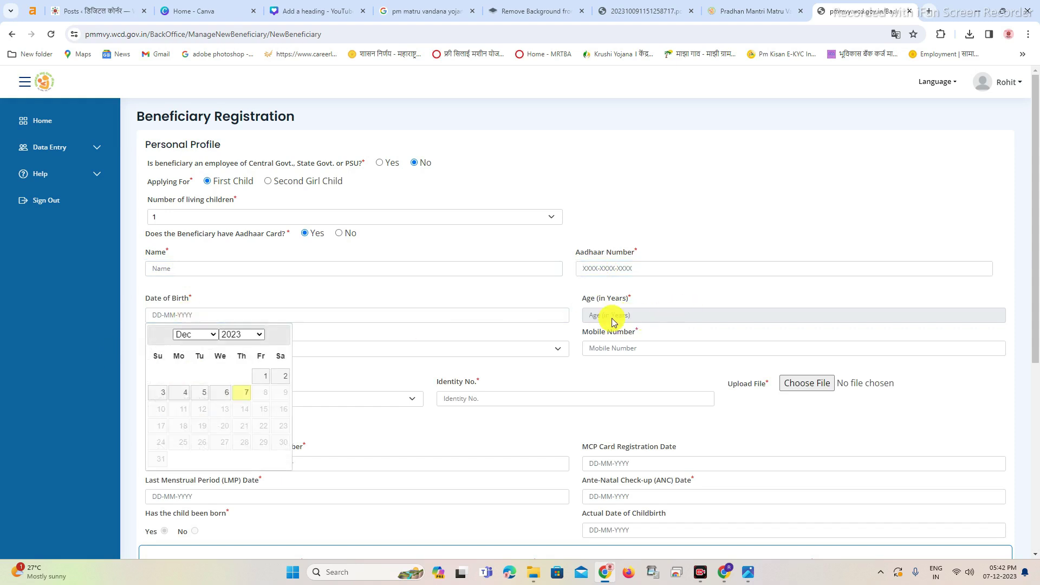
{"action": "scroll", "coordinate": [504, 285], "scroll_direction": "down", "scroll_amount": 2}
{"action": "left_click", "coordinate": [321, 226]}
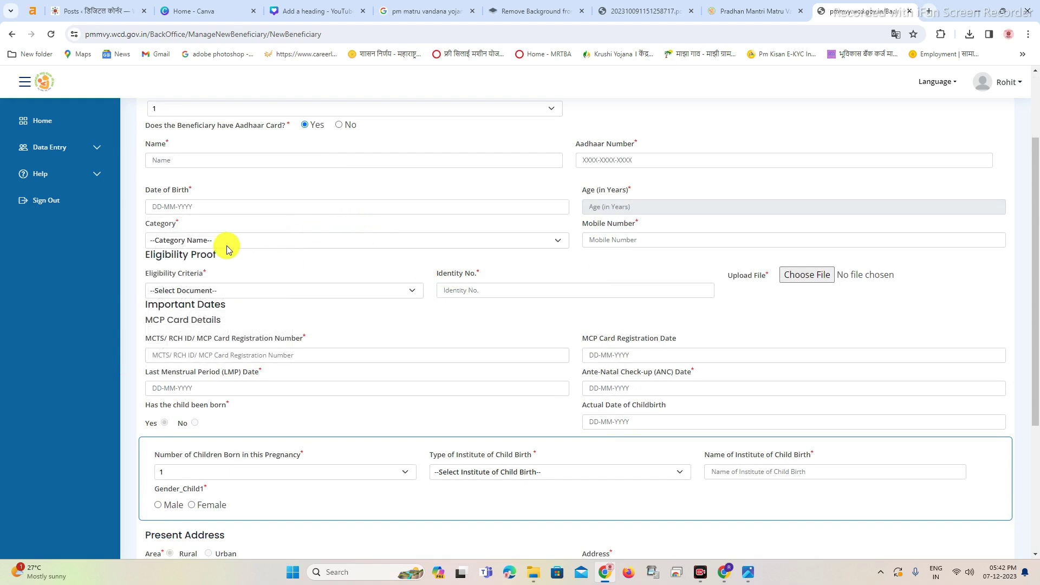
{"action": "left_click", "coordinate": [186, 239]}
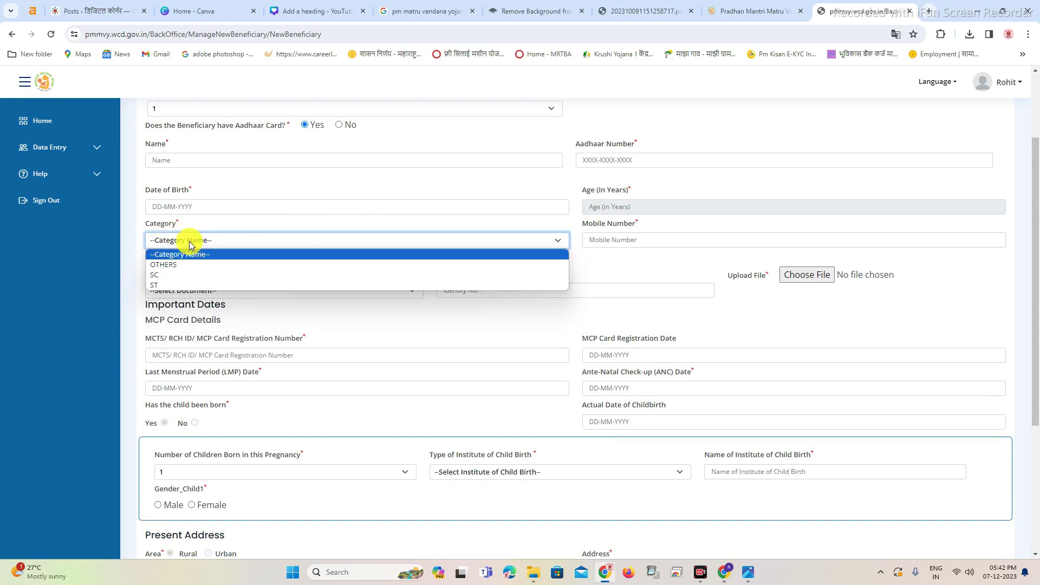
{"action": "left_click", "coordinate": [181, 275]}
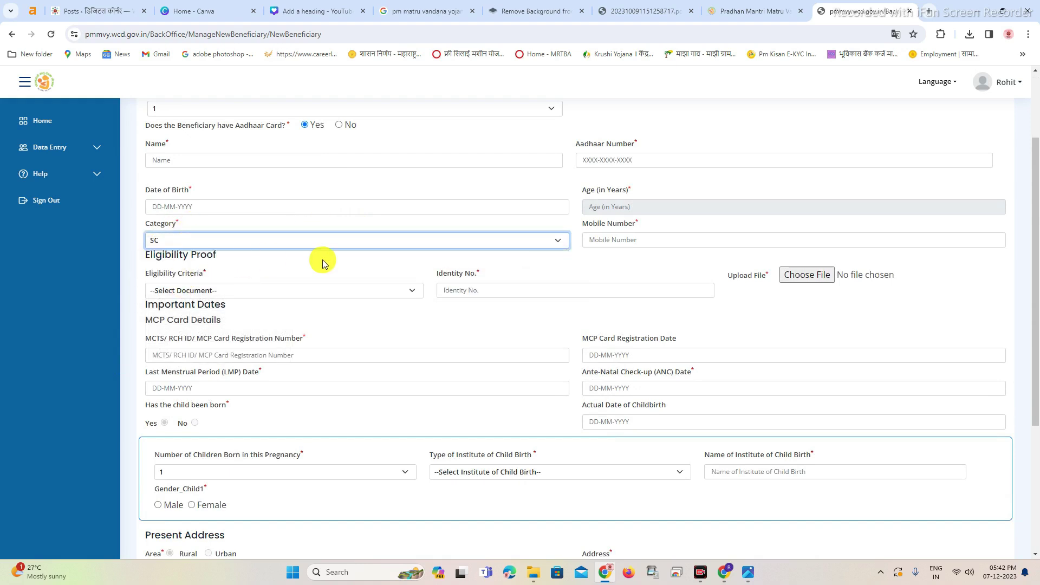
{"action": "left_click", "coordinate": [605, 241]}
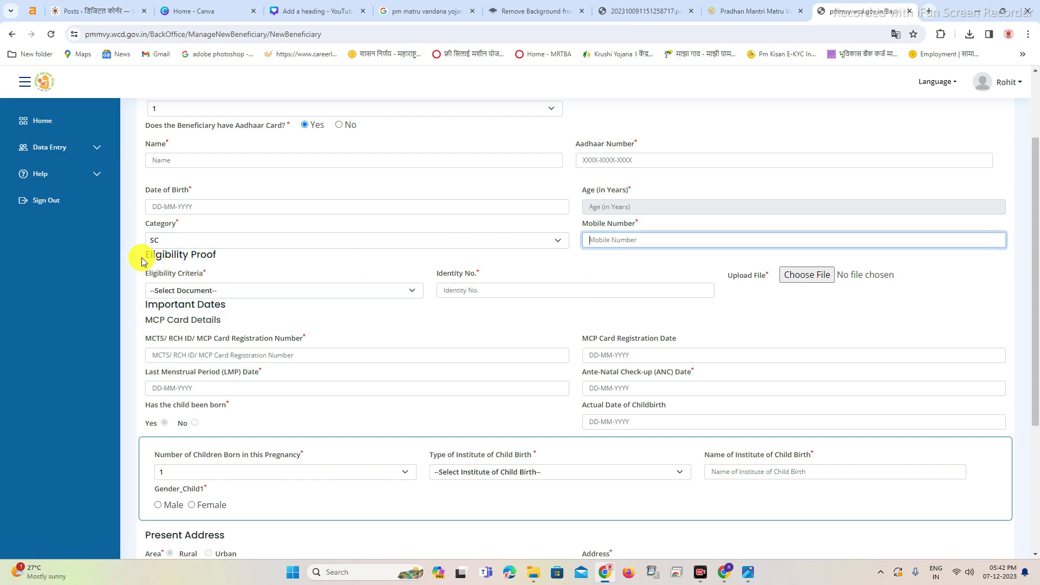
Step: Set the Eligibility Criteria to "Women whose net family income is less than Rs. 8 Lakh per annum"
{"action": "left_click_drag", "start_coordinate": [141, 260], "coordinate": [232, 258]}
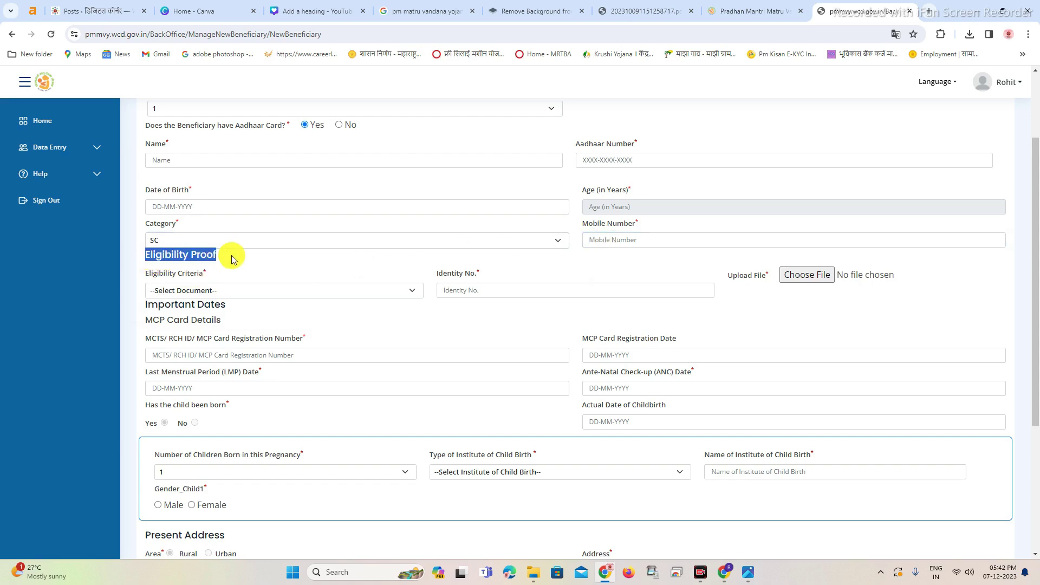
{"action": "left_click", "coordinate": [220, 292]}
{"action": "left_click", "coordinate": [219, 292]}
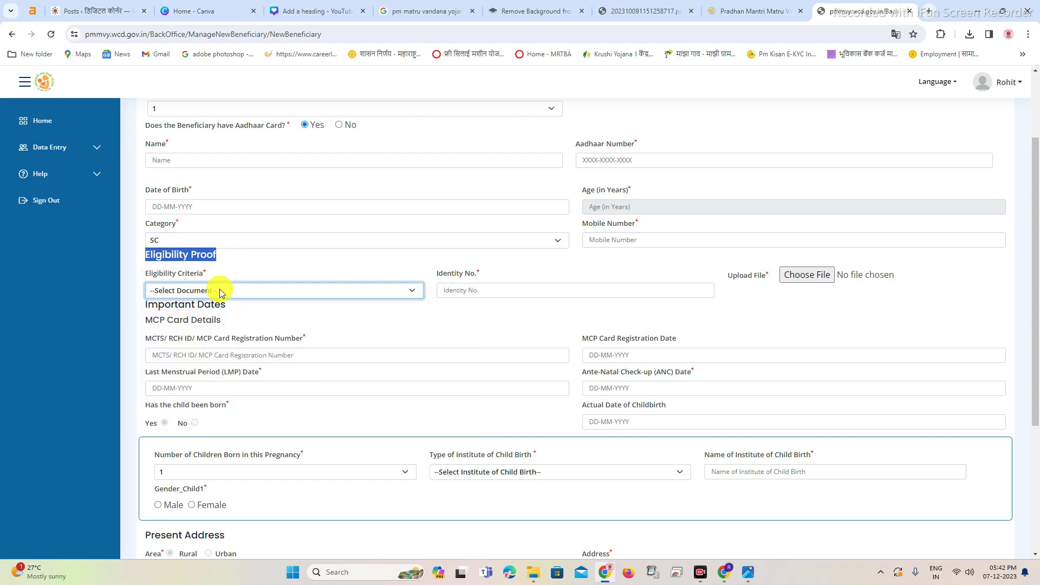
{"action": "left_click", "coordinate": [219, 291]}
{"action": "left_click", "coordinate": [223, 292]}
{"action": "left_click", "coordinate": [226, 293]}
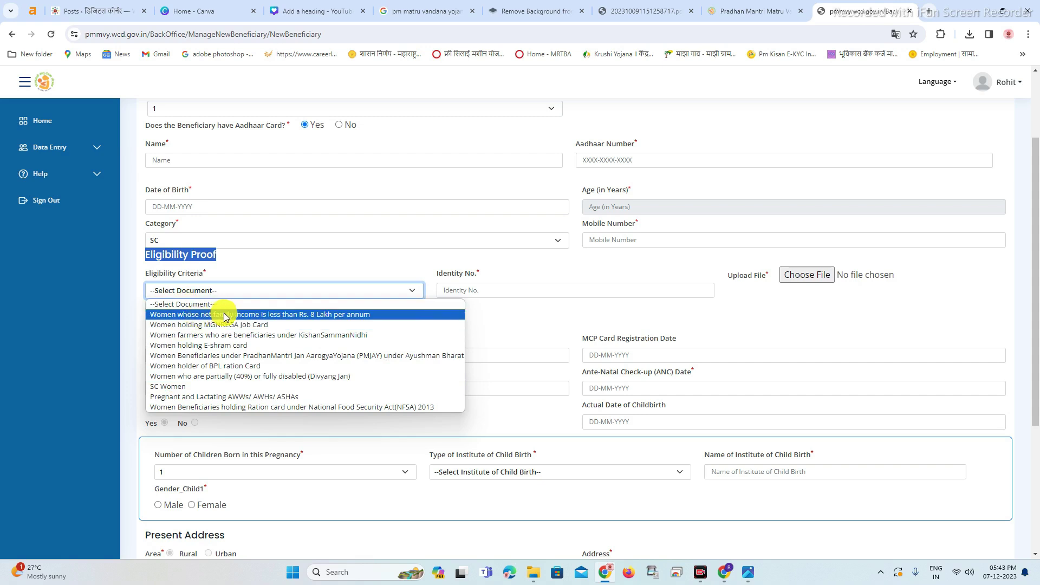
{"action": "left_click", "coordinate": [238, 313]}
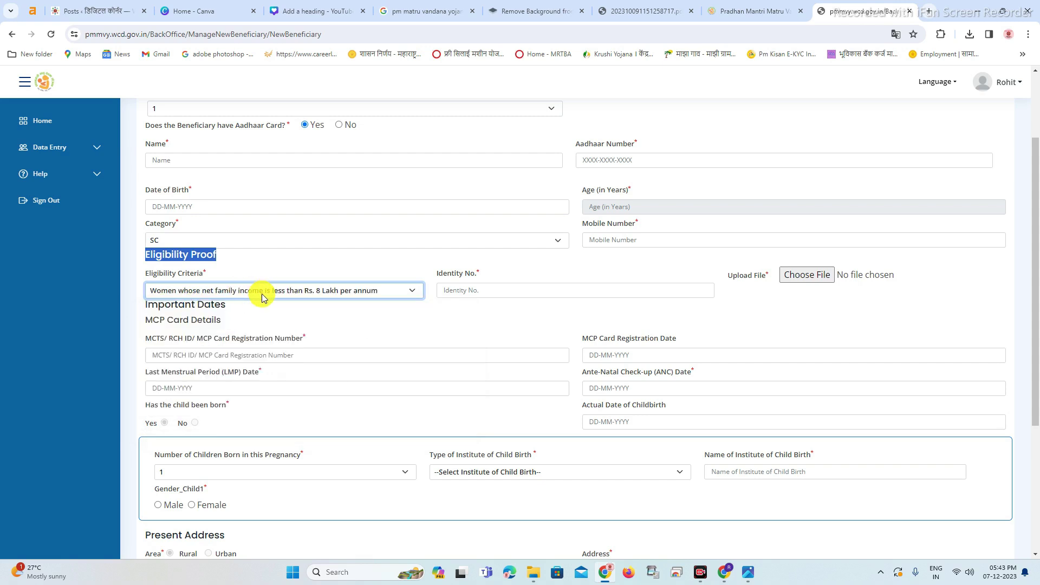
Step: Check the Identity No. field and the file upload dialog of the eligibility proof without choosing a file
{"action": "left_click", "coordinate": [465, 290]}
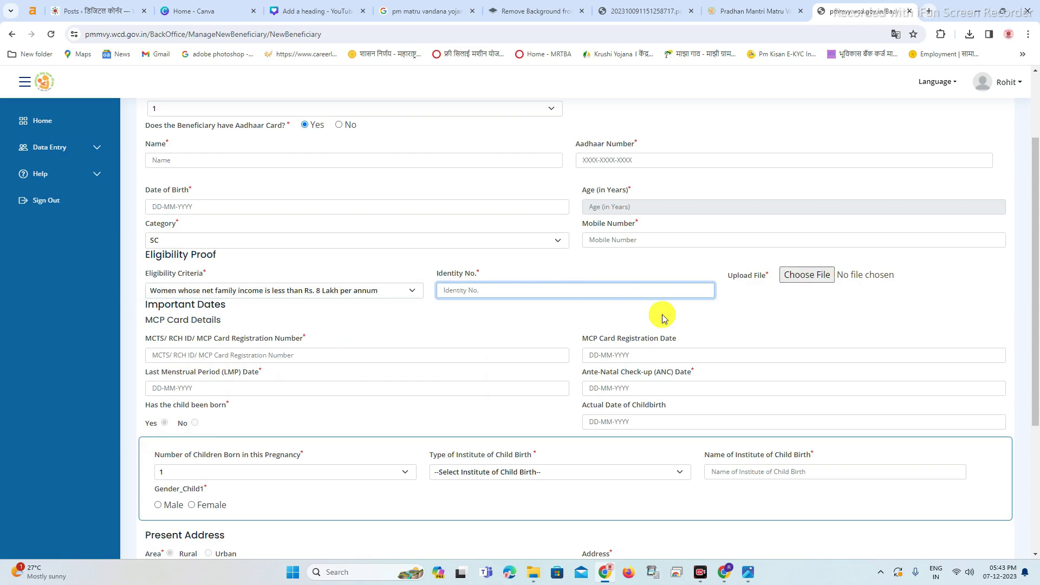
{"action": "left_click", "coordinate": [800, 277]}
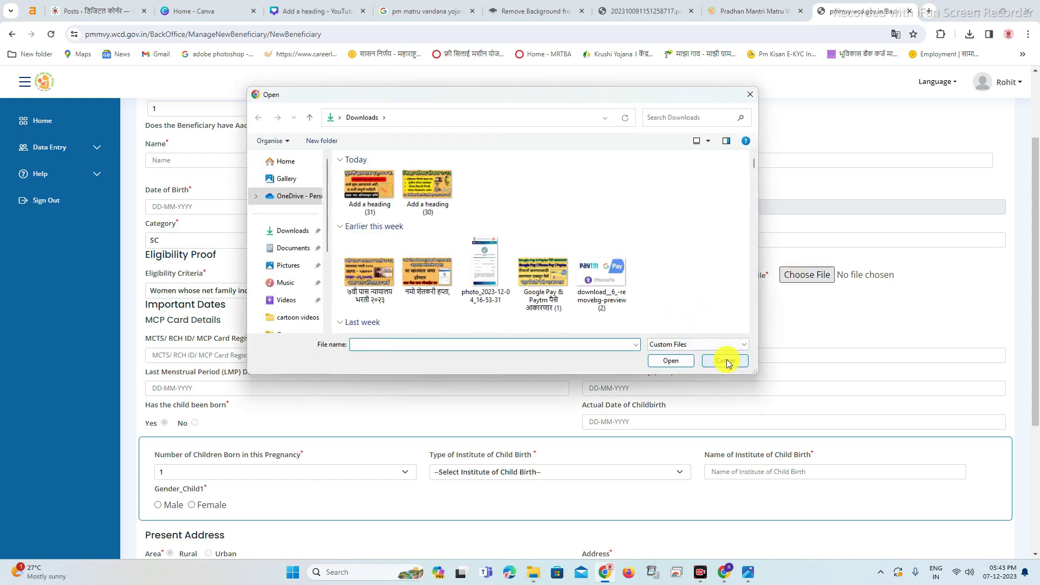
{"action": "left_click", "coordinate": [727, 362]}
{"action": "scroll", "coordinate": [243, 326], "scroll_direction": "down", "scroll_amount": 1}
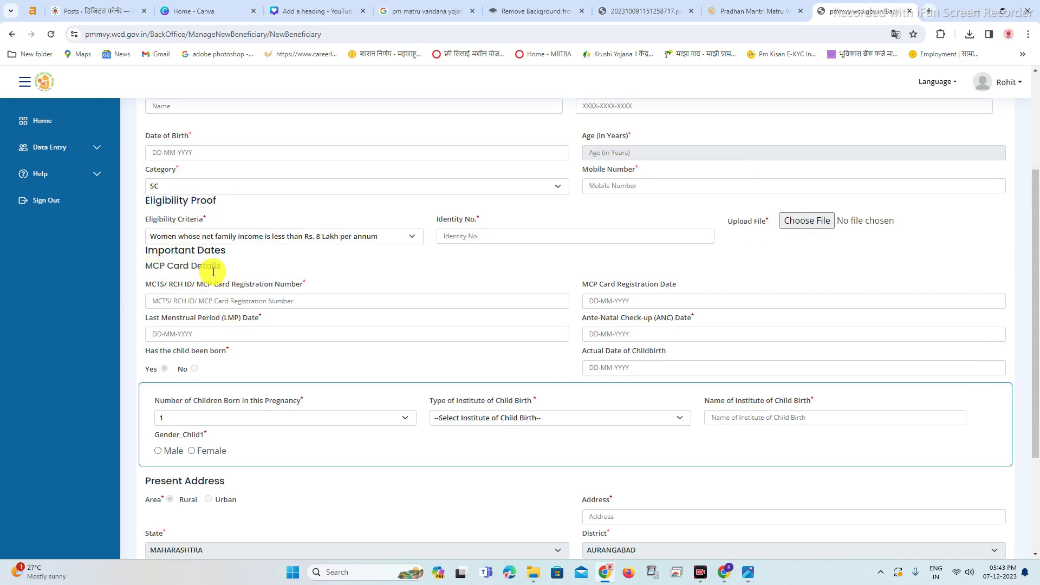
{"action": "scroll", "coordinate": [206, 271], "scroll_direction": "up", "scroll_amount": 1}
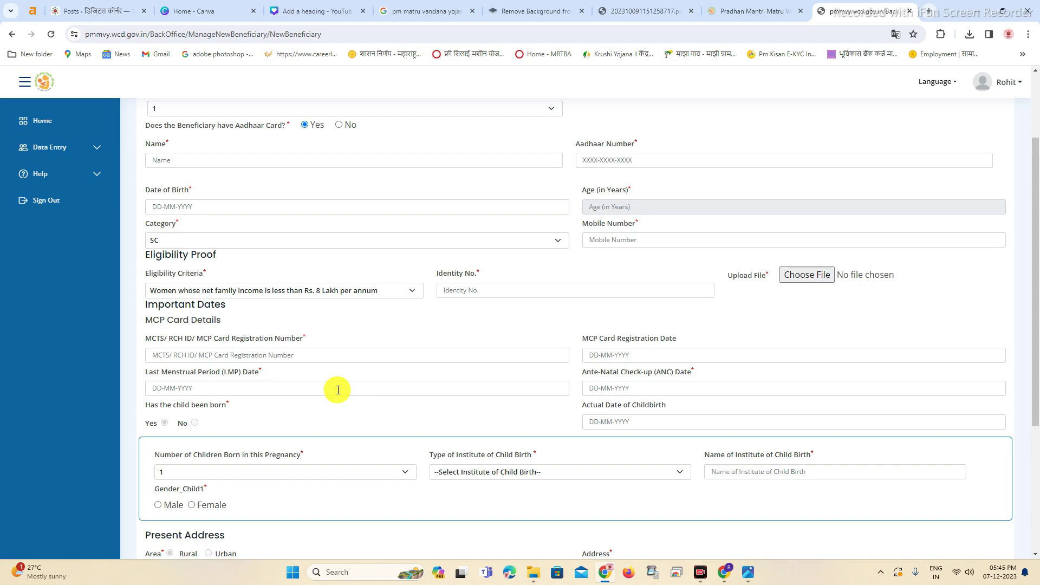
Step: Examine the MCP card number, registration, LMP and ANC date fields, and compare the child-born setting with the Applying For choice
{"action": "left_click", "coordinate": [196, 360]}
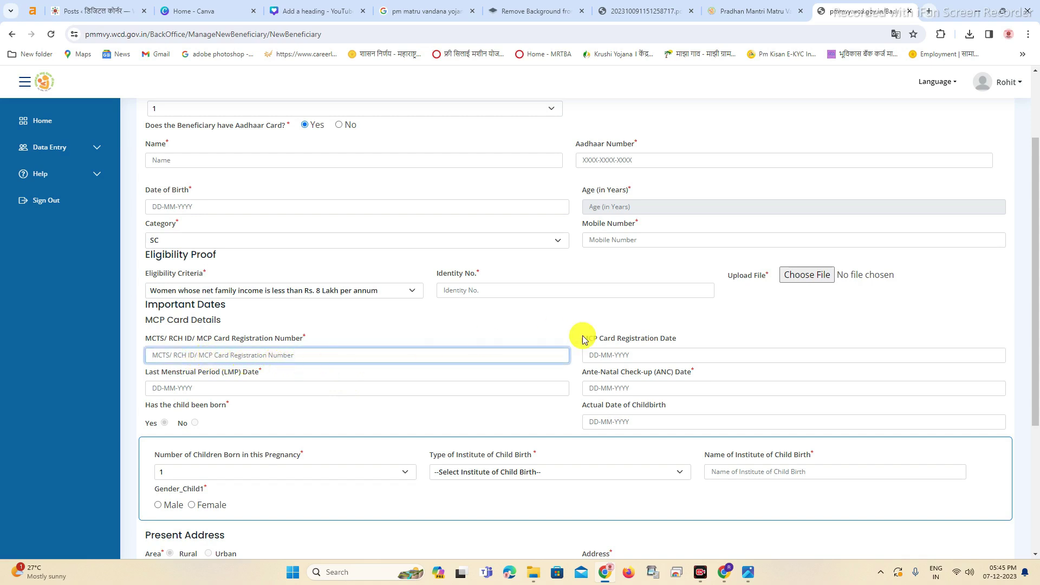
{"action": "left_click", "coordinate": [633, 356]}
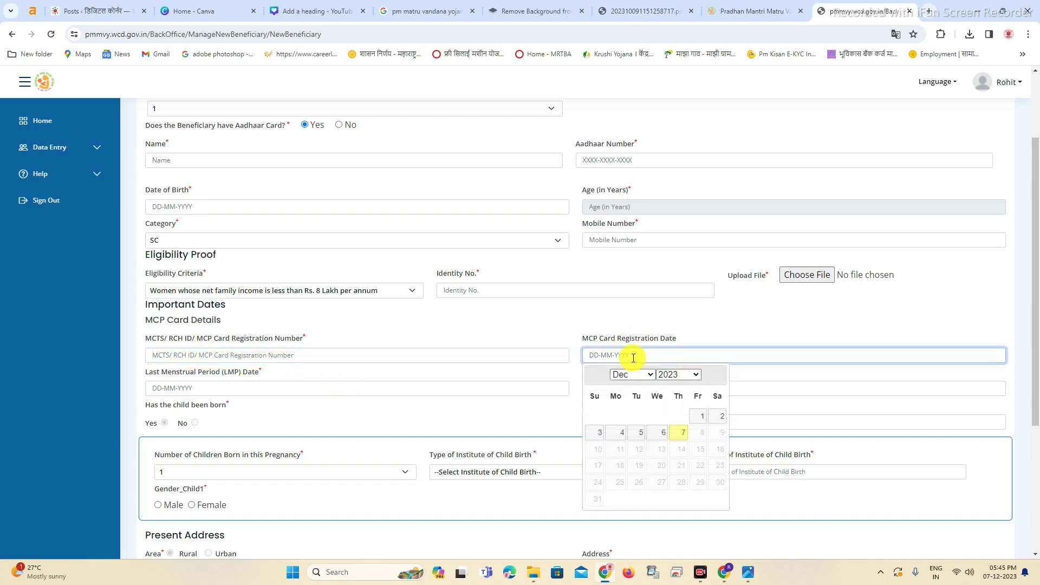
{"action": "left_click", "coordinate": [591, 332]}
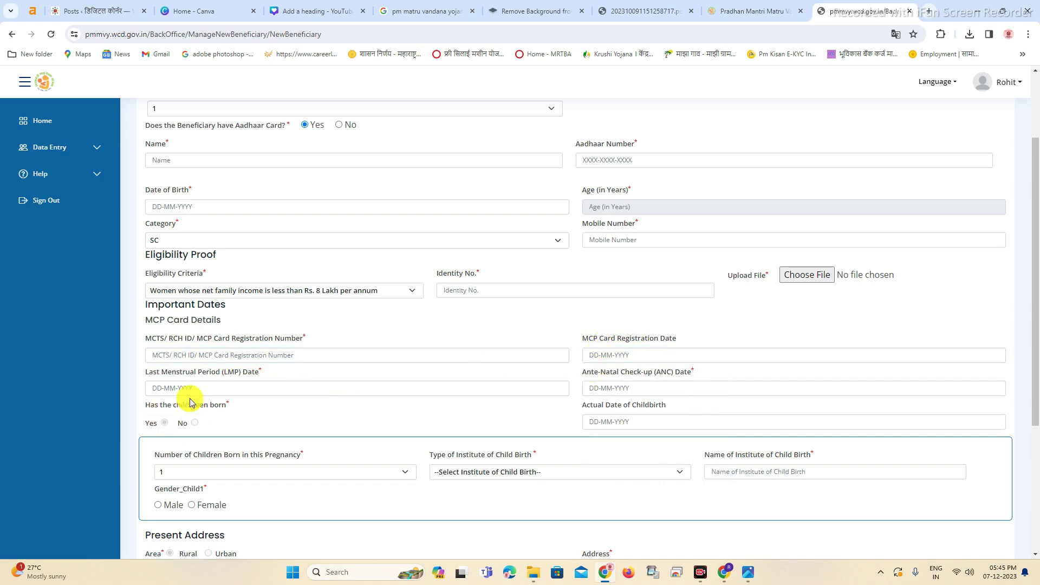
{"action": "left_click", "coordinate": [225, 389]}
{"action": "left_click", "coordinate": [639, 389]}
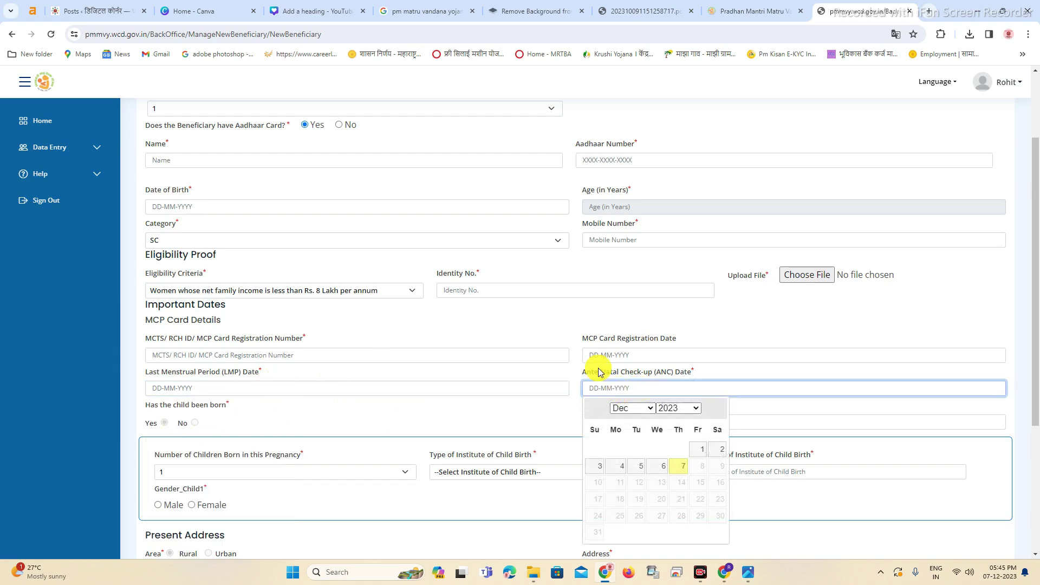
{"action": "left_click", "coordinate": [535, 413]}
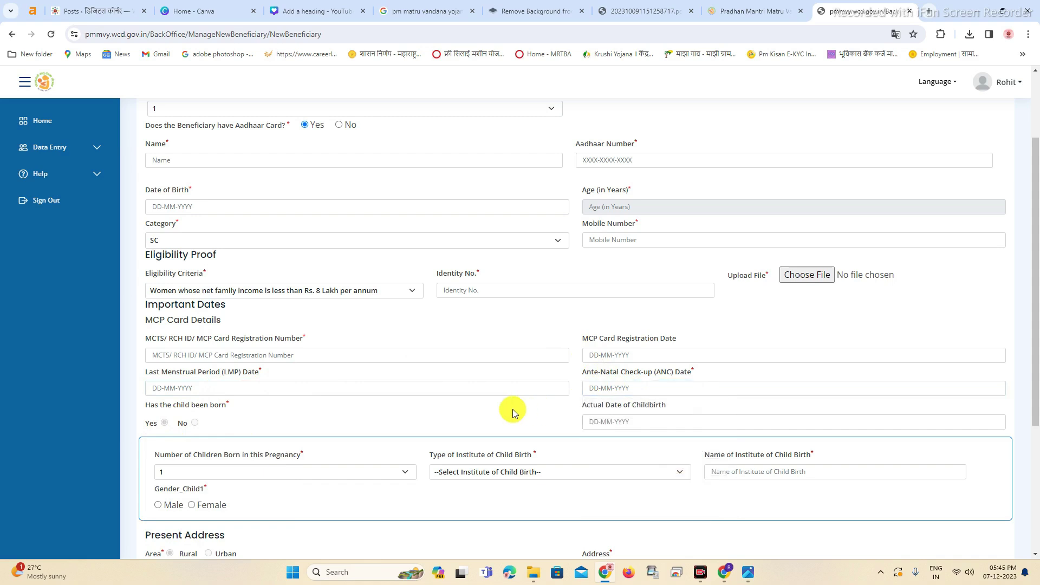
{"action": "scroll", "coordinate": [514, 413], "scroll_direction": "down", "scroll_amount": 2}
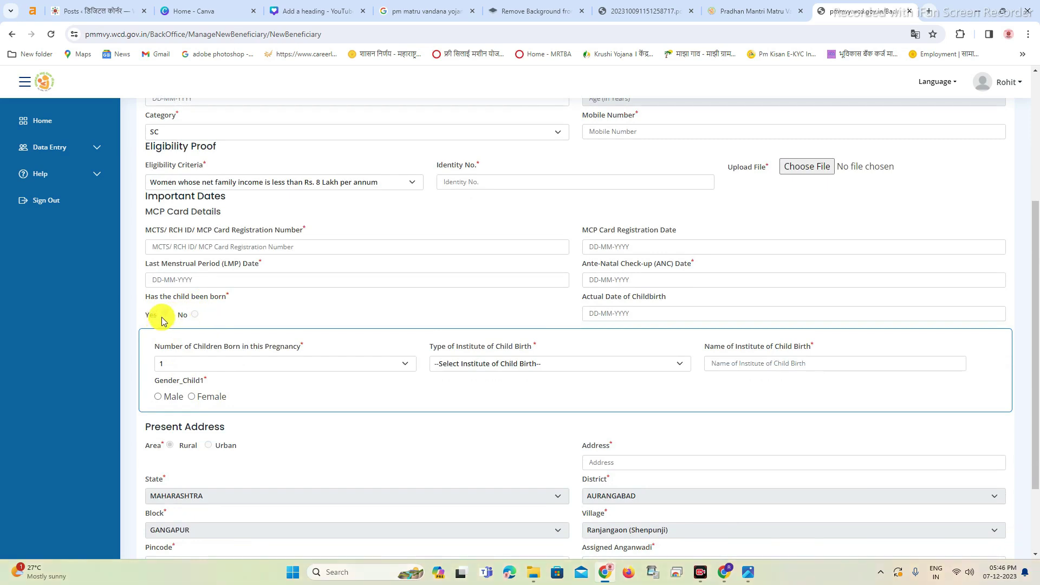
{"action": "scroll", "coordinate": [203, 385], "scroll_direction": "up", "scroll_amount": 4}
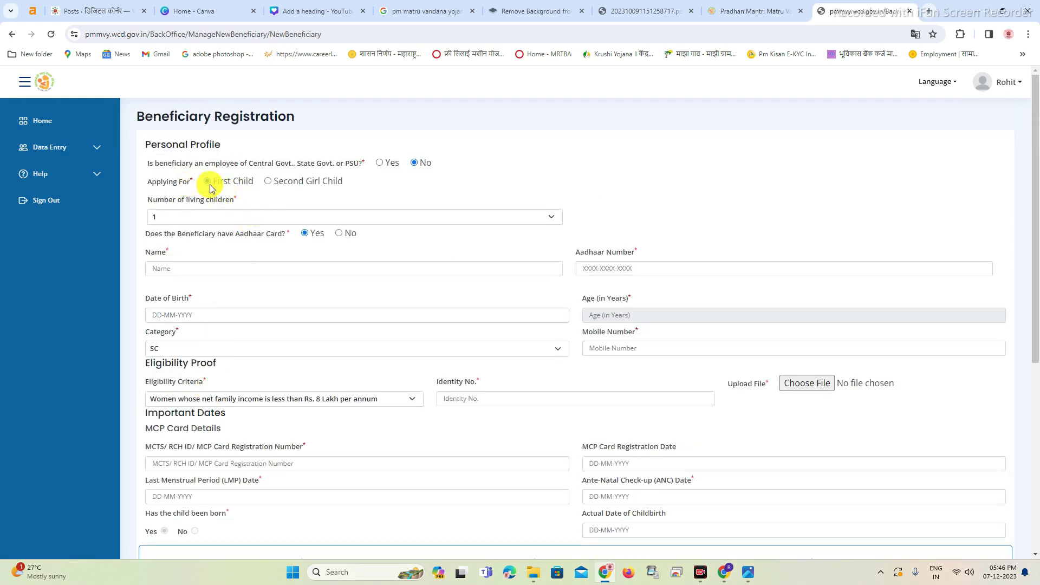
{"action": "scroll", "coordinate": [171, 342], "scroll_direction": "down", "scroll_amount": 5}
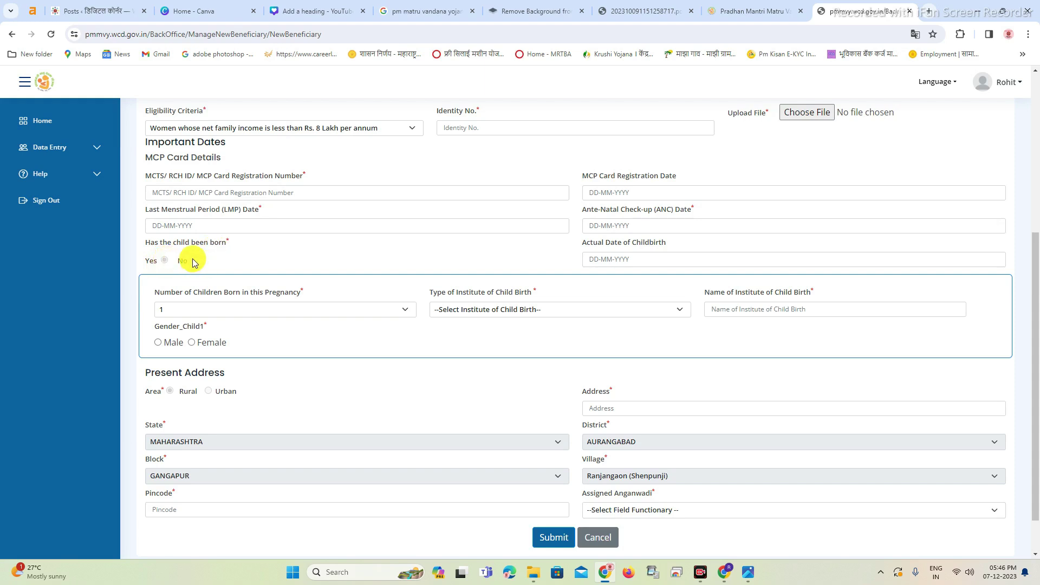
Step: Examine the choices for number of children born and type of institute of child birth, and check the institute name field
{"action": "left_click", "coordinate": [250, 311]}
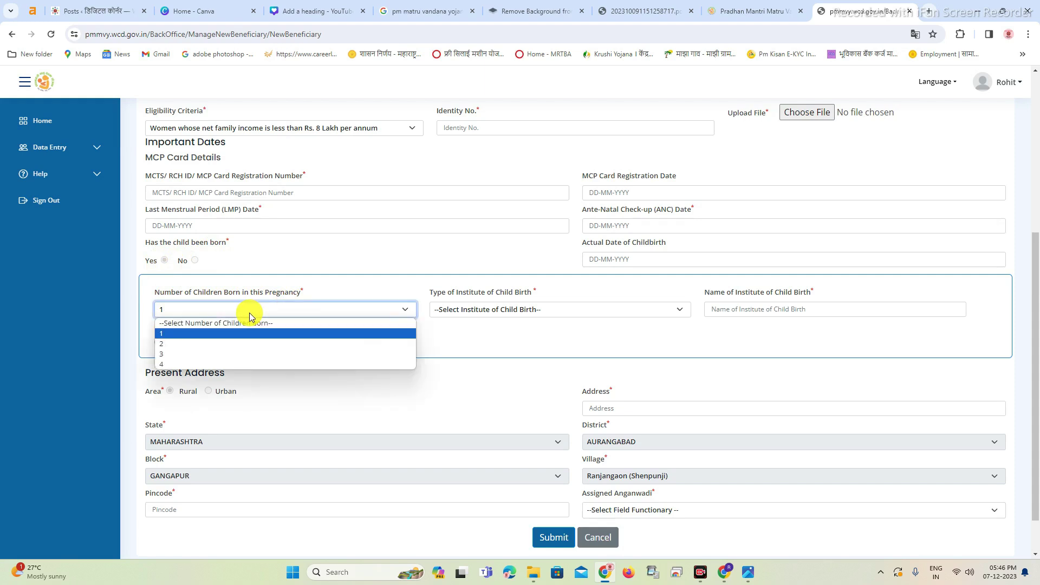
{"action": "left_click", "coordinate": [250, 313]}
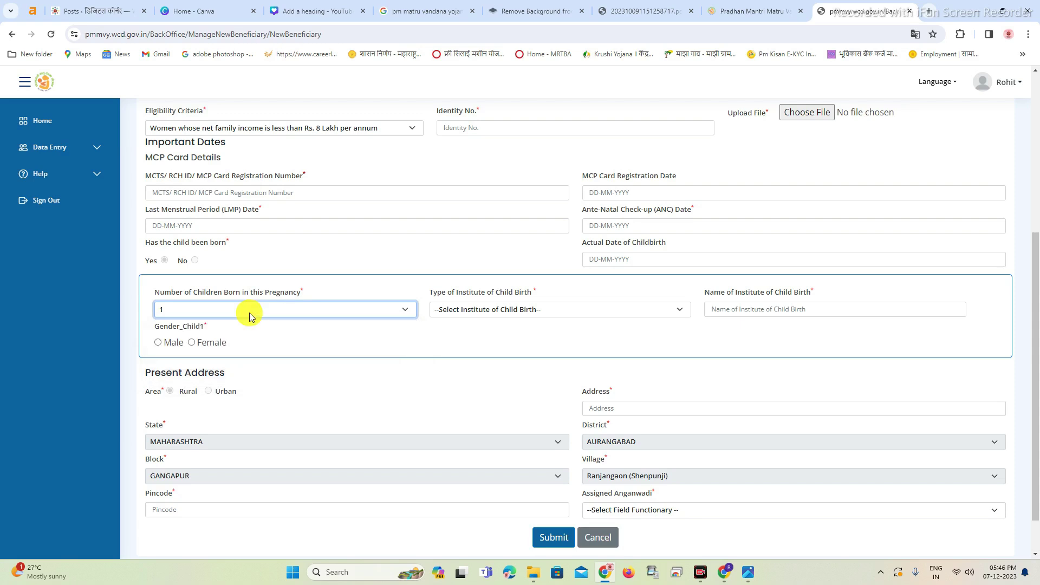
{"action": "left_click", "coordinate": [186, 312]}
{"action": "left_click", "coordinate": [172, 313]}
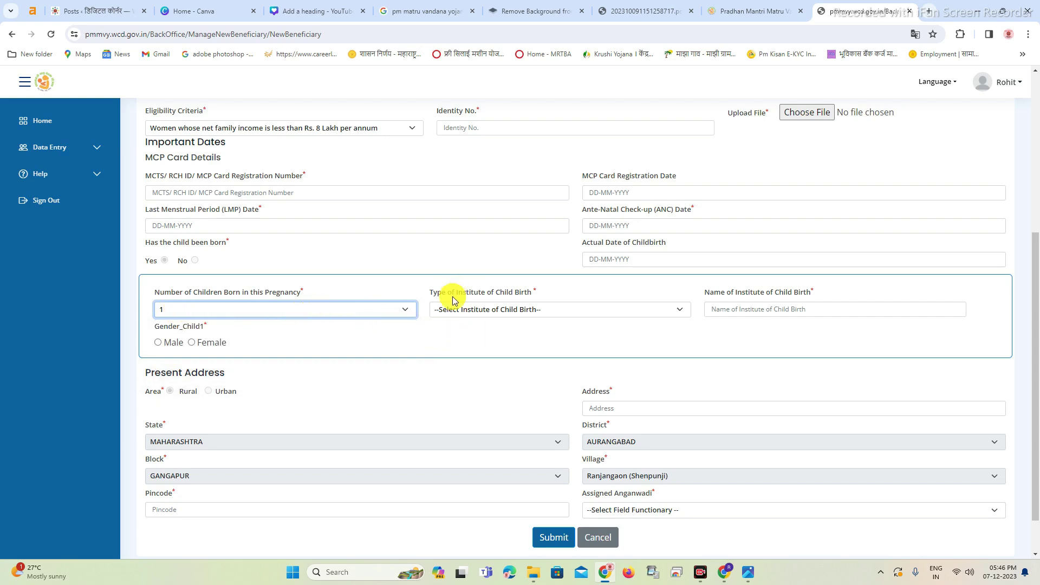
{"action": "left_click", "coordinate": [534, 315]}
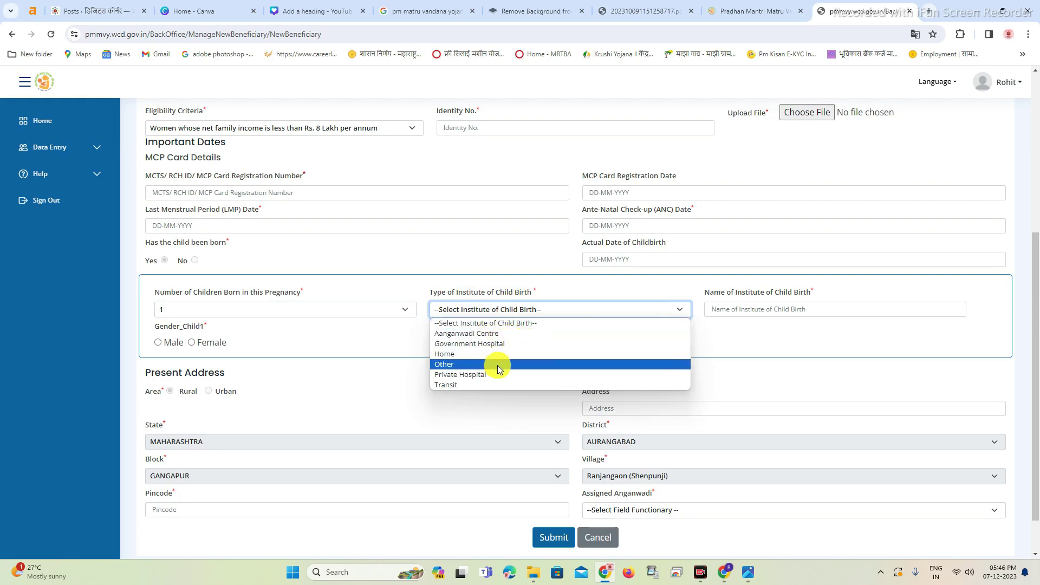
{"action": "left_click", "coordinate": [484, 312]}
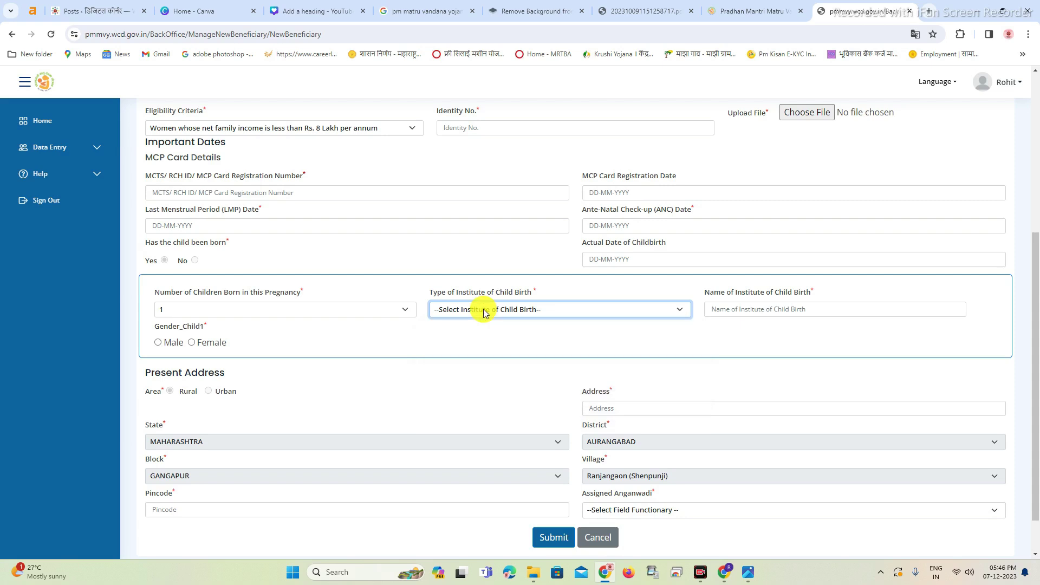
{"action": "left_click", "coordinate": [484, 312]}
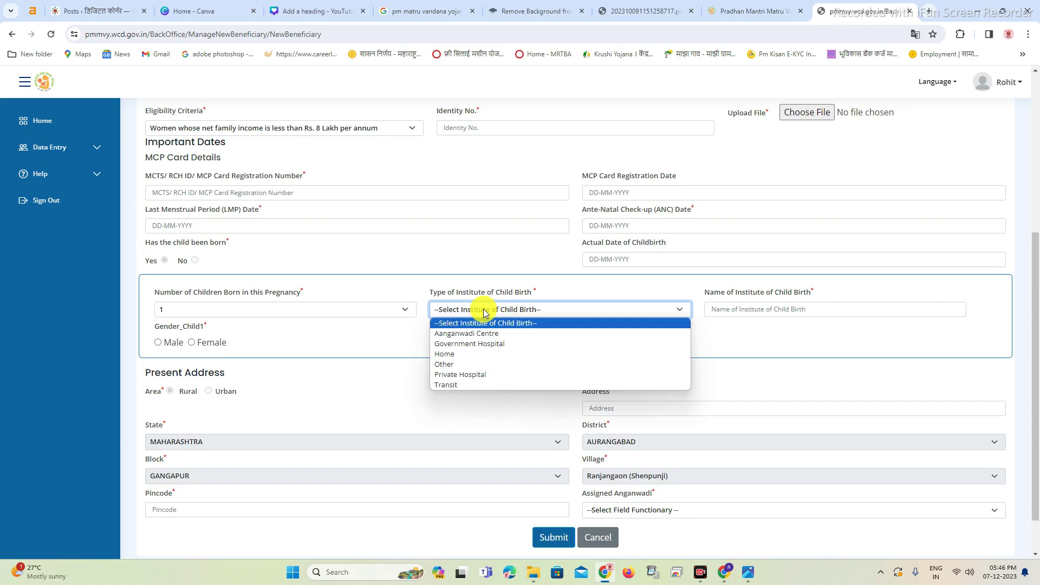
{"action": "left_click", "coordinate": [484, 312]}
{"action": "left_click", "coordinate": [730, 316]}
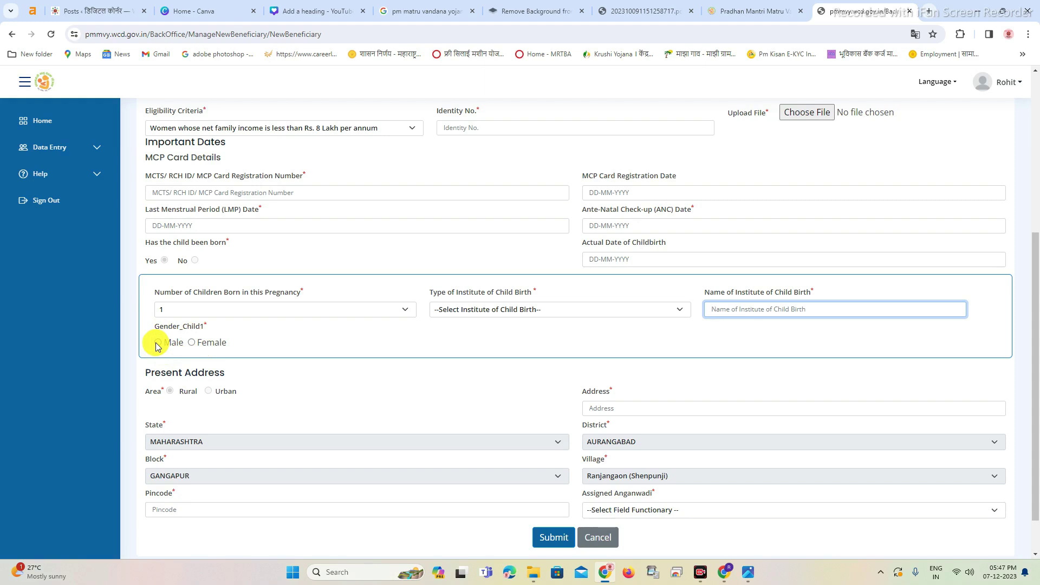
Step: Go through the Present Address section's address and pincode fields, and browse the Assigned Anganwadi choices without selecting one
{"action": "scroll", "coordinate": [204, 372], "scroll_direction": "down", "scroll_amount": 1}
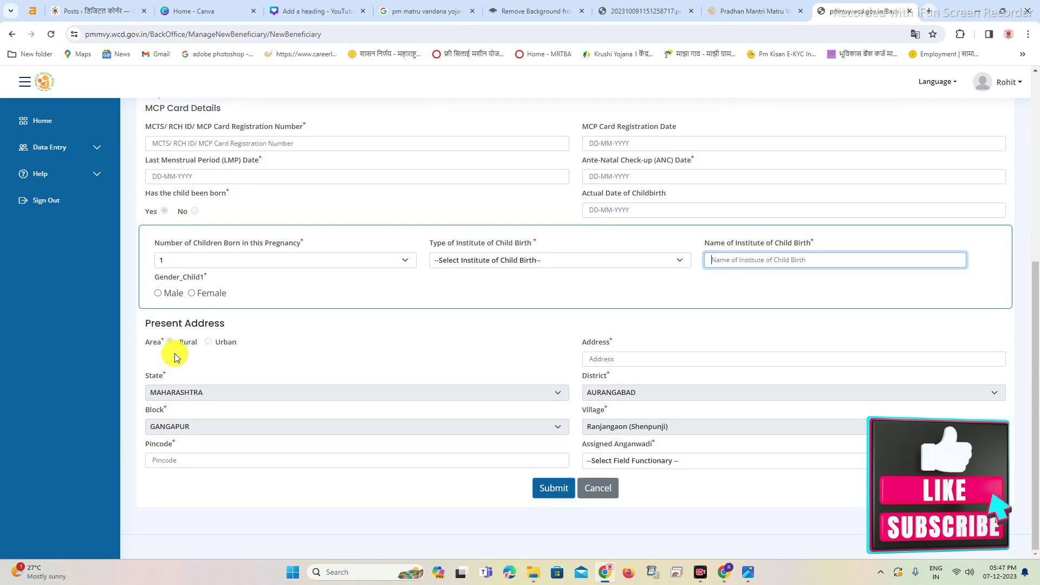
{"action": "left_click", "coordinate": [615, 358]}
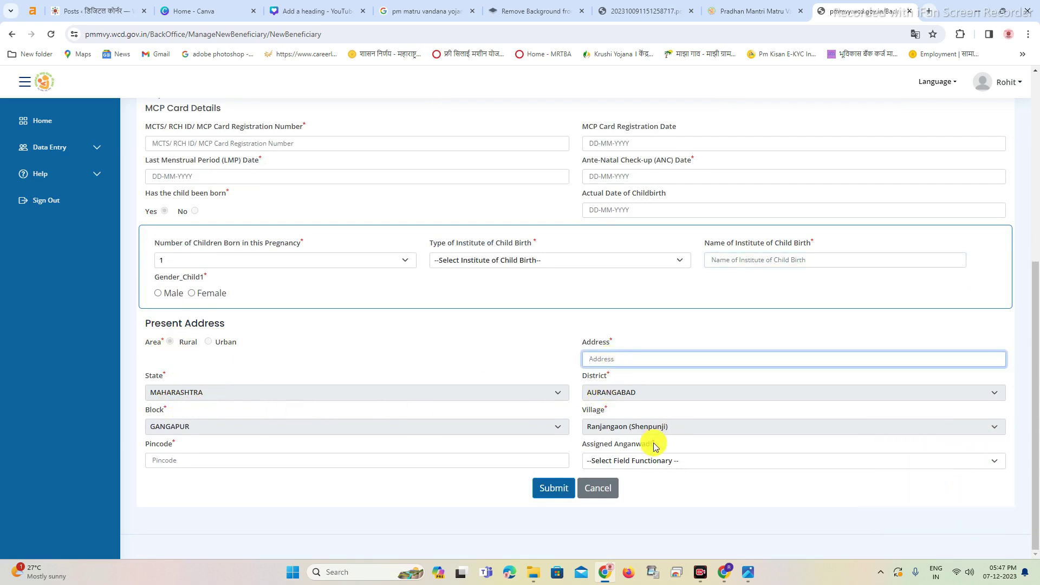
{"action": "left_click", "coordinate": [174, 461]}
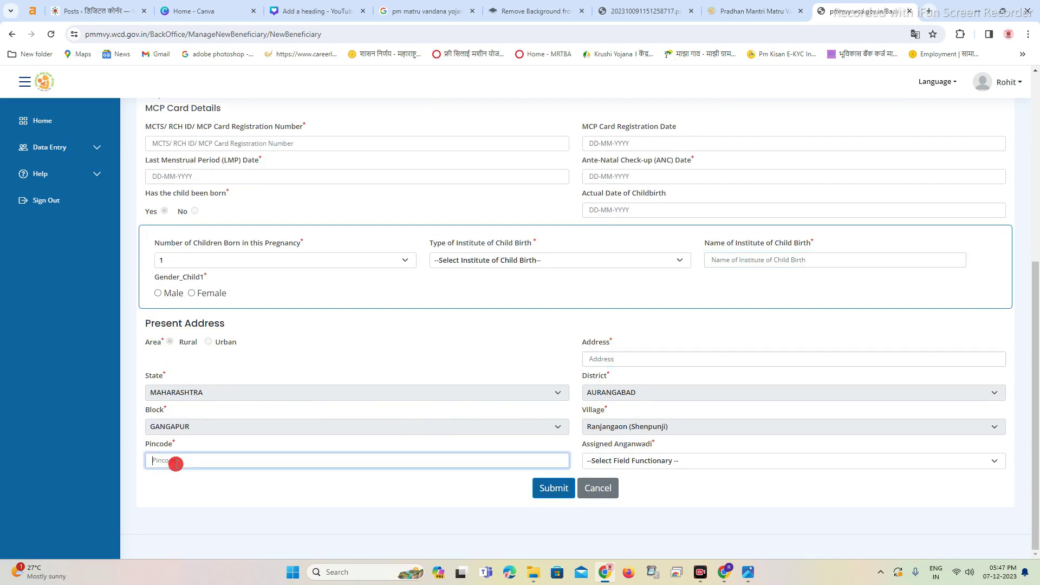
{"action": "left_click", "coordinate": [652, 461]}
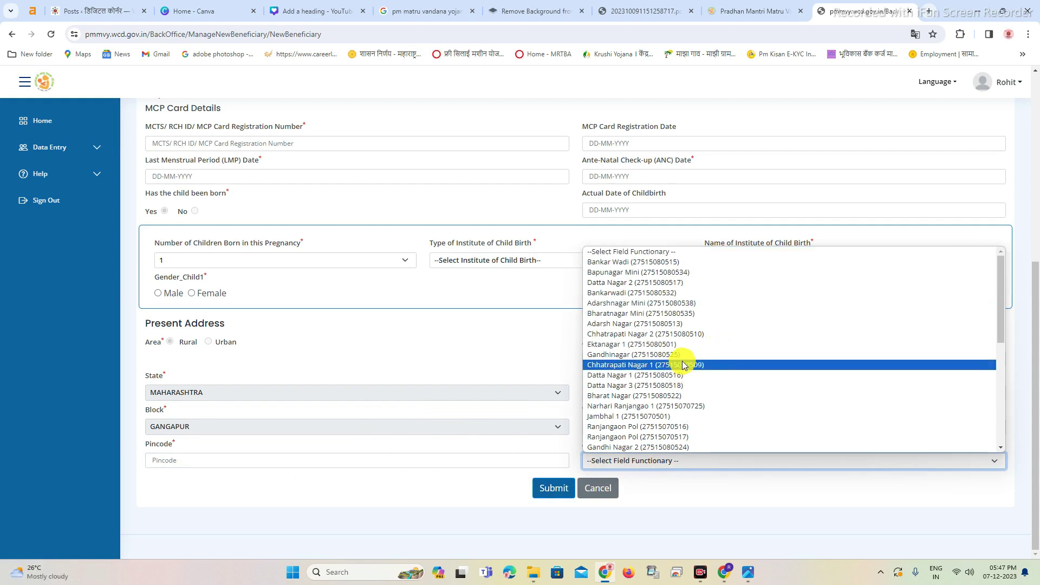
{"action": "scroll", "coordinate": [685, 369], "scroll_direction": "down", "scroll_amount": 5}
{"action": "scroll", "coordinate": [684, 368], "scroll_direction": "up", "scroll_amount": 3}
{"action": "scroll", "coordinate": [681, 366], "scroll_direction": "down", "scroll_amount": 3}
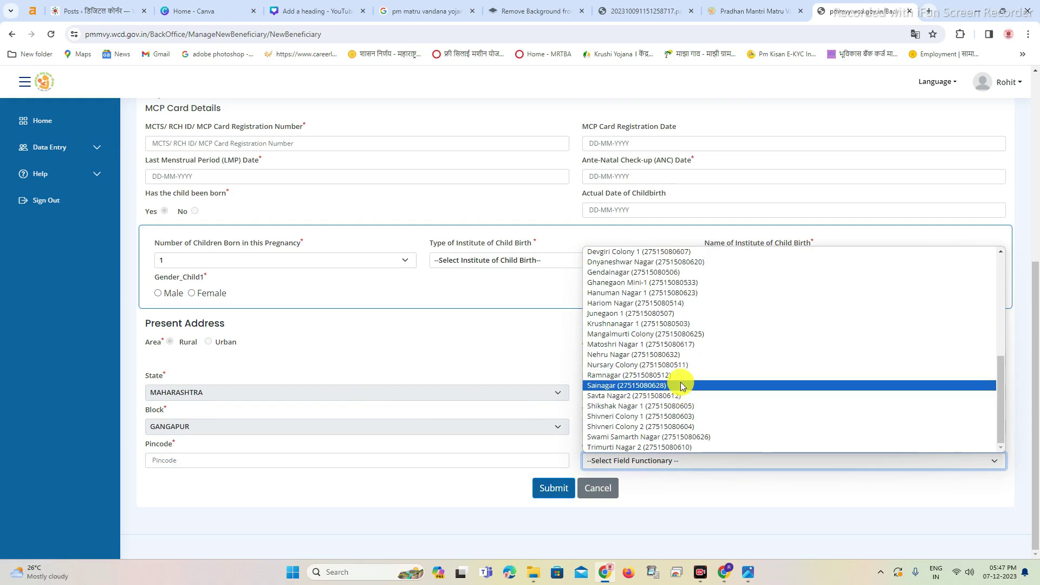
{"action": "scroll", "coordinate": [664, 411], "scroll_direction": "up", "scroll_amount": 5}
{"action": "scroll", "coordinate": [659, 439], "scroll_direction": "down", "scroll_amount": 5}
{"action": "left_click", "coordinate": [666, 491]}
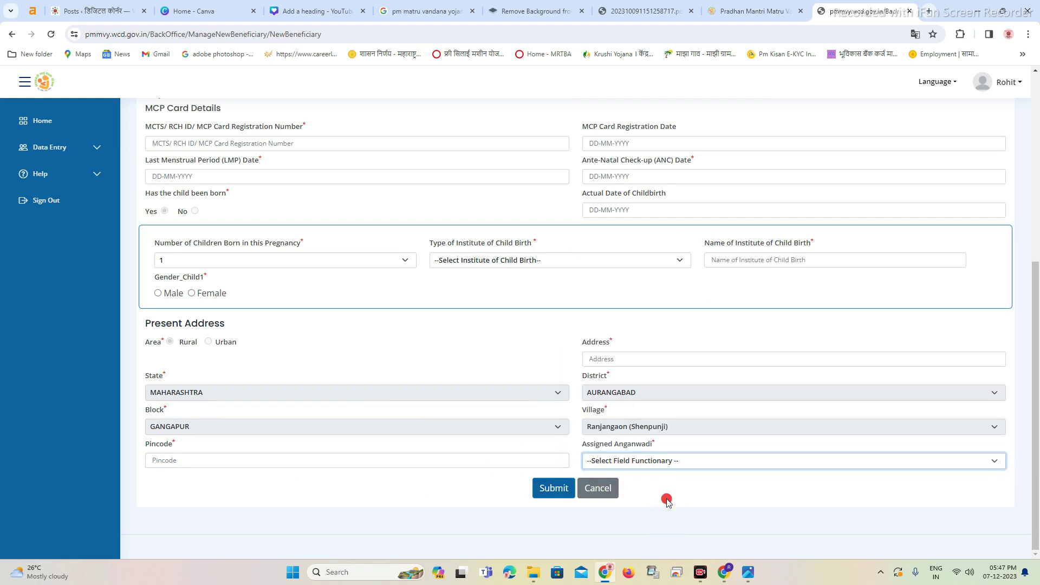
Step: Review the whole Beneficiary Registration form once more and show the entries under Data Entry
{"action": "left_click", "coordinate": [545, 488]}
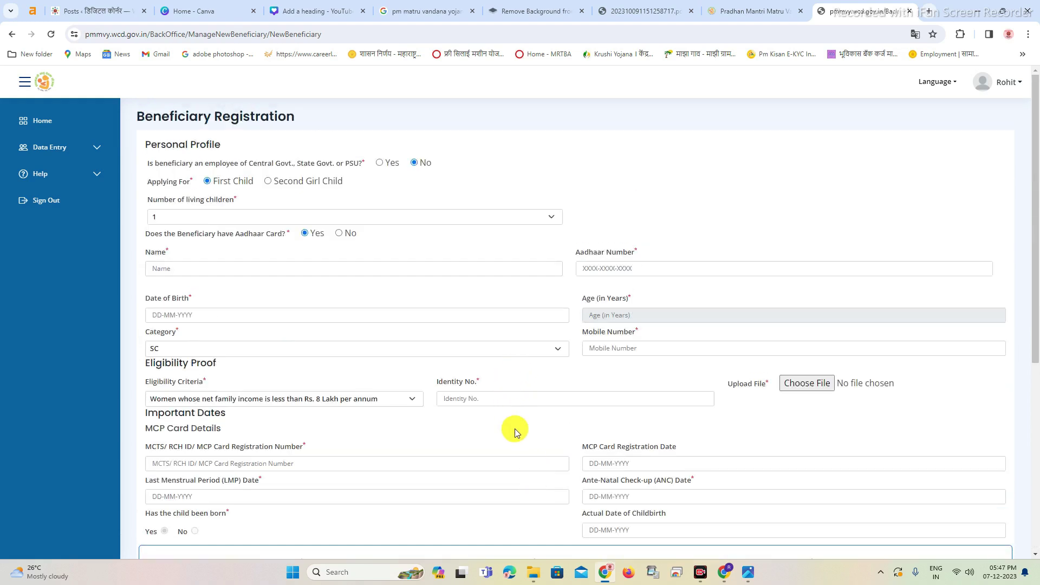
{"action": "scroll", "coordinate": [520, 406], "scroll_direction": "down", "scroll_amount": 10}
{"action": "scroll", "coordinate": [515, 433], "scroll_direction": "up", "scroll_amount": 6}
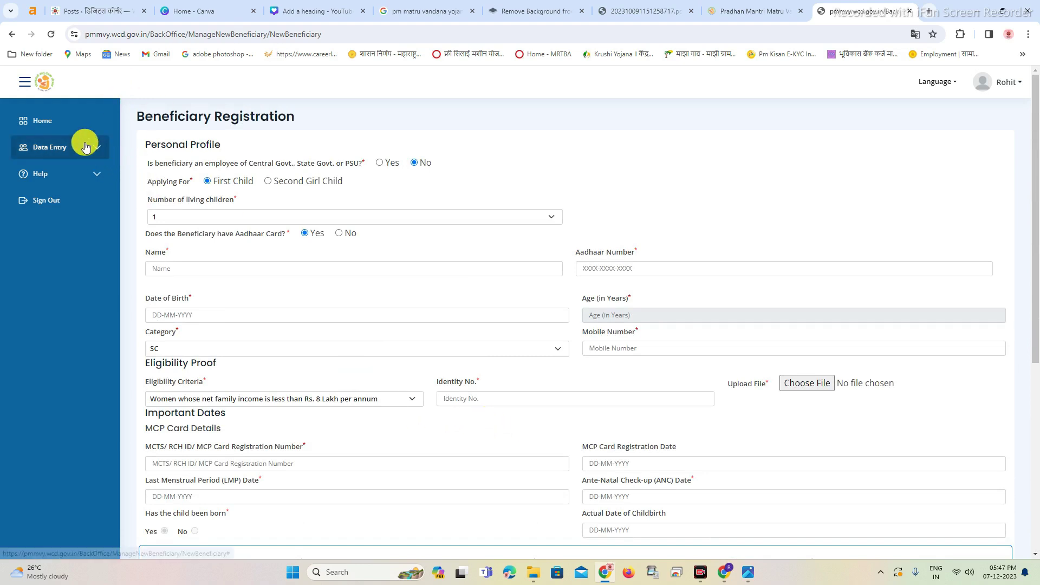
{"action": "left_click", "coordinate": [101, 150]}
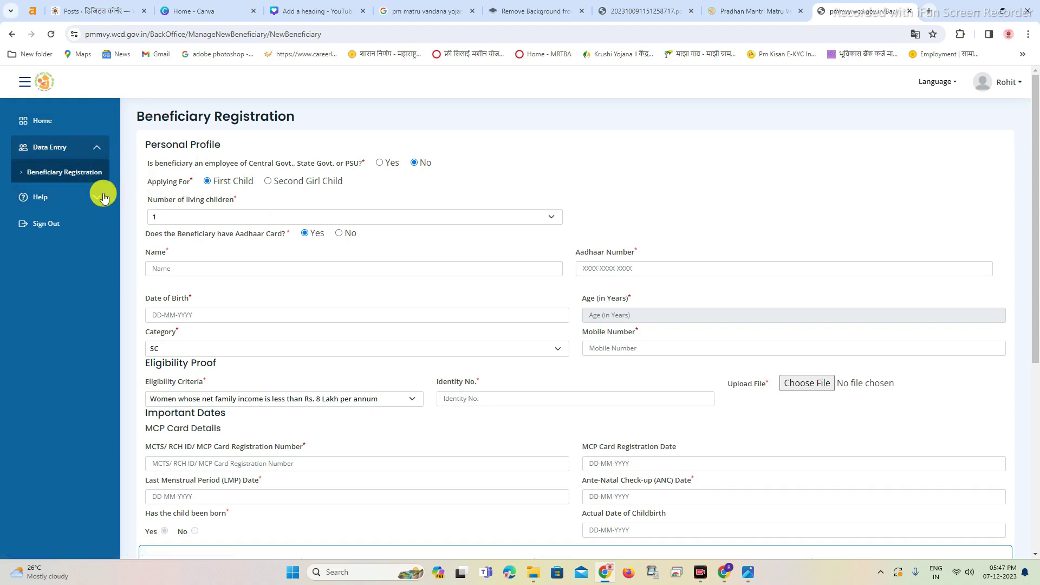
{"action": "scroll", "coordinate": [591, 437], "scroll_direction": "down", "scroll_amount": 3}
{"action": "scroll", "coordinate": [585, 434], "scroll_direction": "up", "scroll_amount": 3}
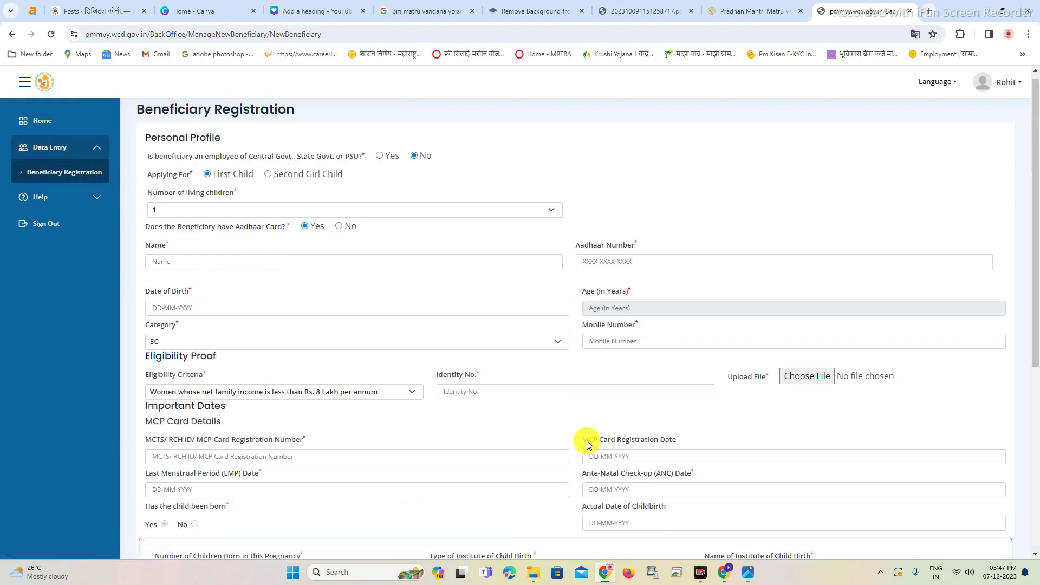